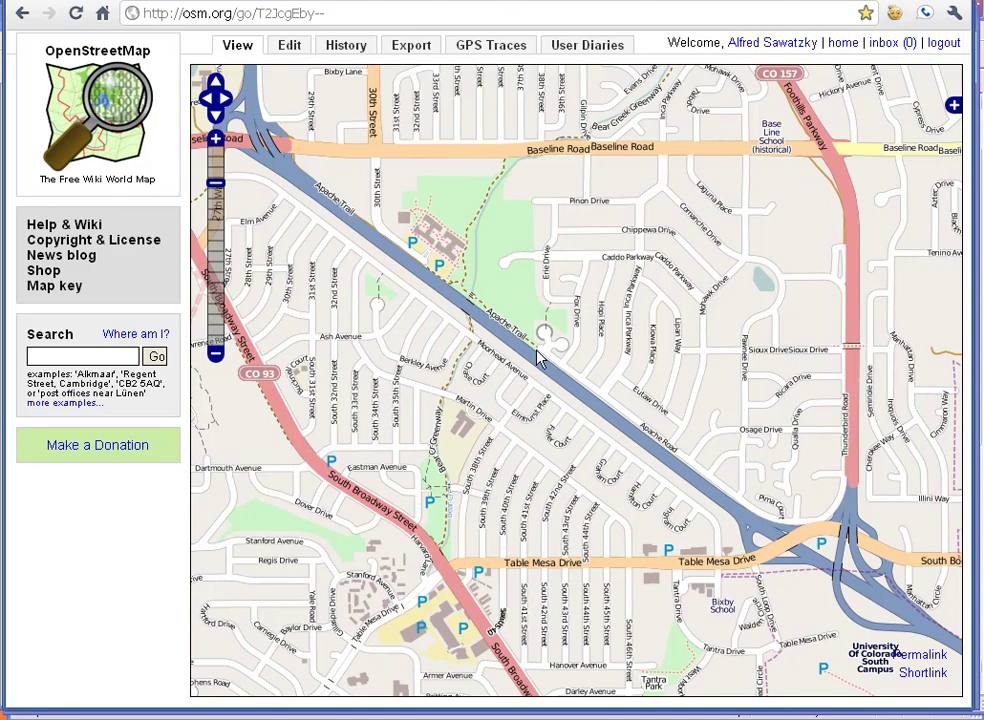
Step: Zoom out to all of Boulder, then zoom back in and recentre on the streets south of Baseline Road
scroll(507, 426, "down", 2)
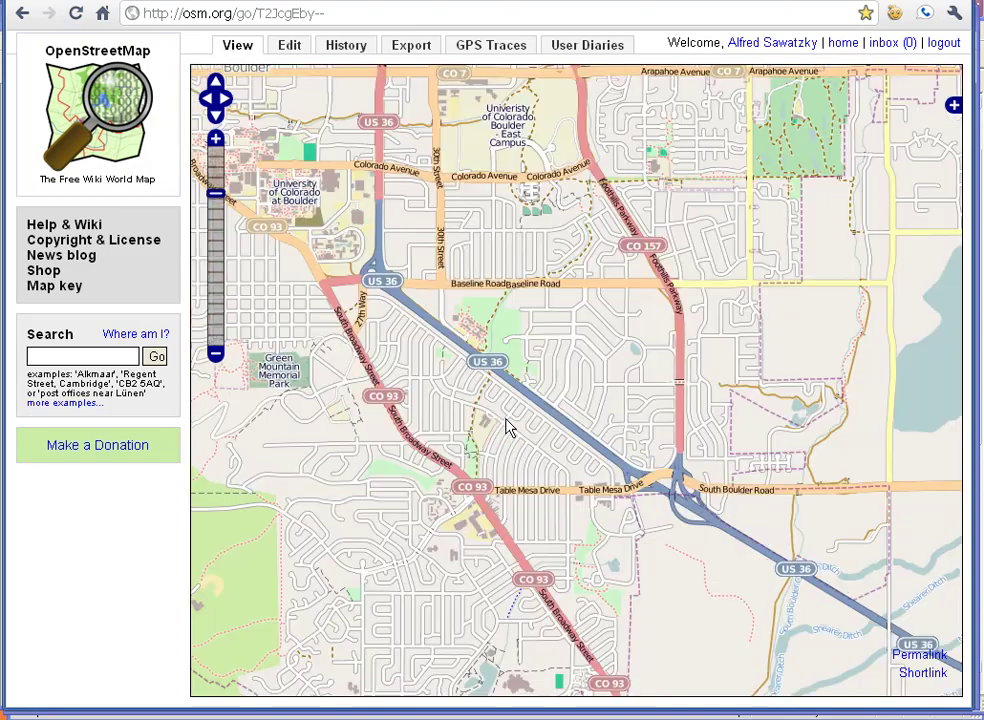
scroll(507, 426, "down", 1)
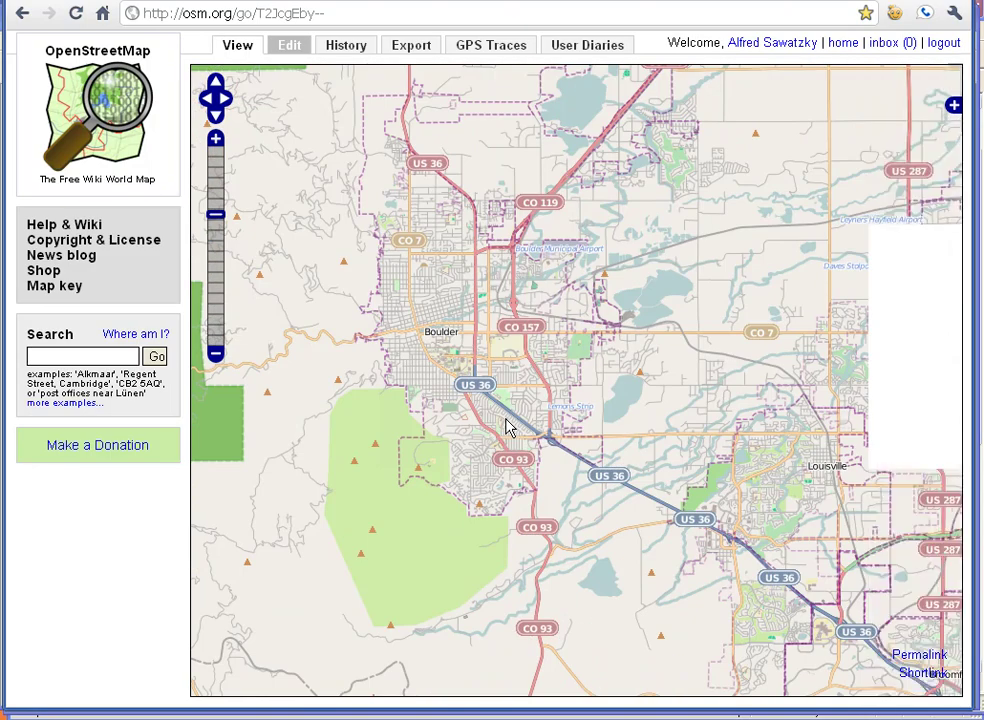
scroll(507, 426, "up", 3)
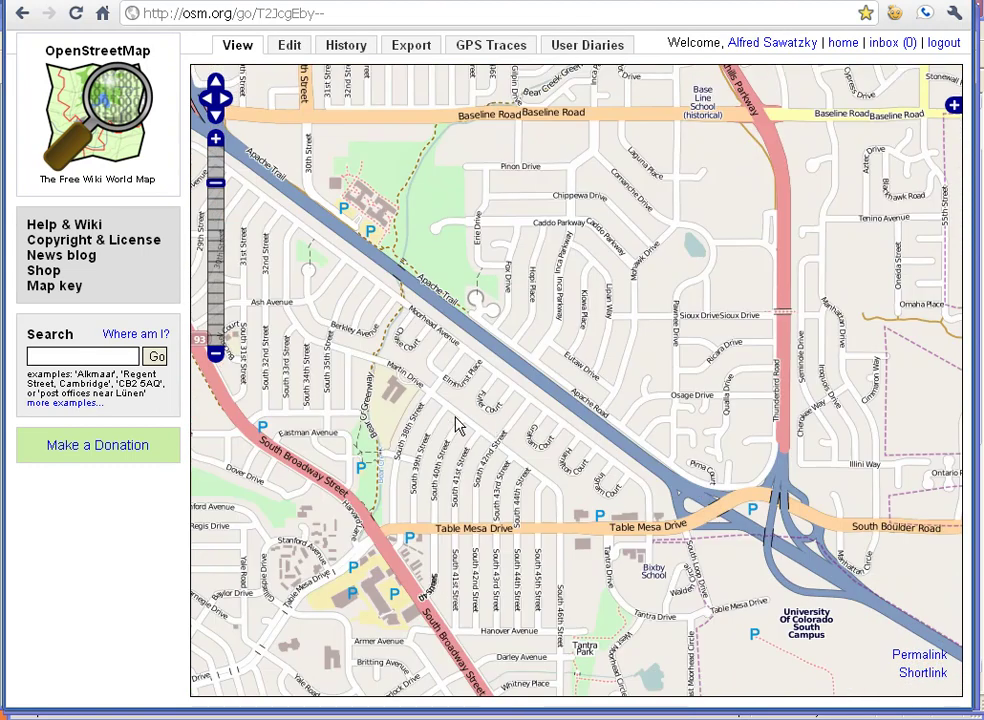
left_click_drag(455, 425, 643, 479)
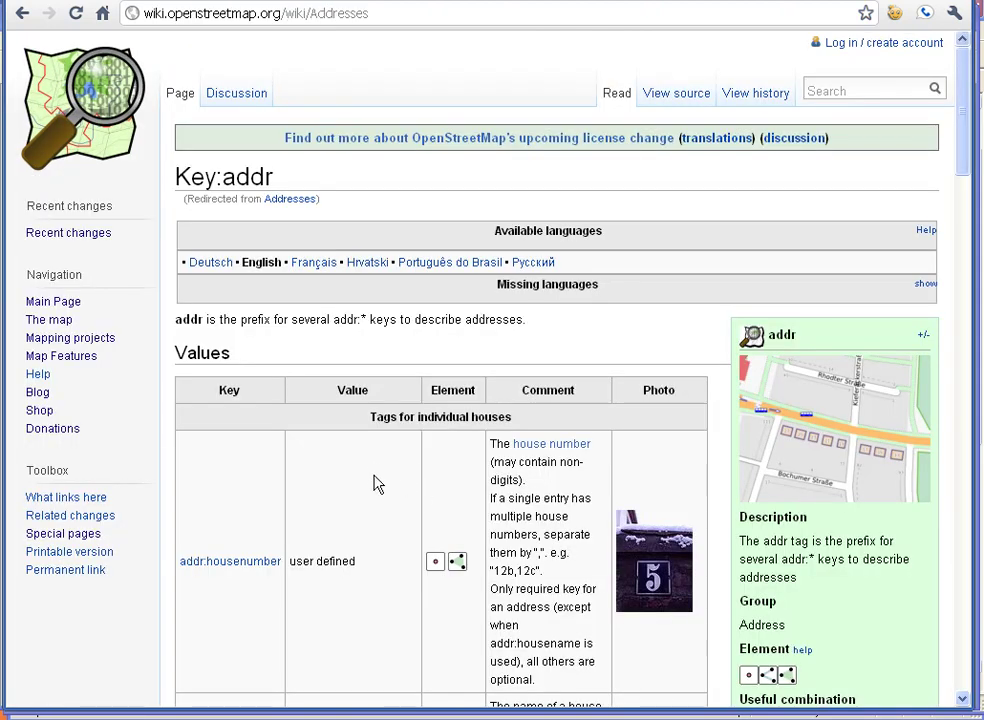
Step: Scroll through the Key:addr Values table, then switch to the FME Universal Viewer
scroll(377, 484, "down", 3)
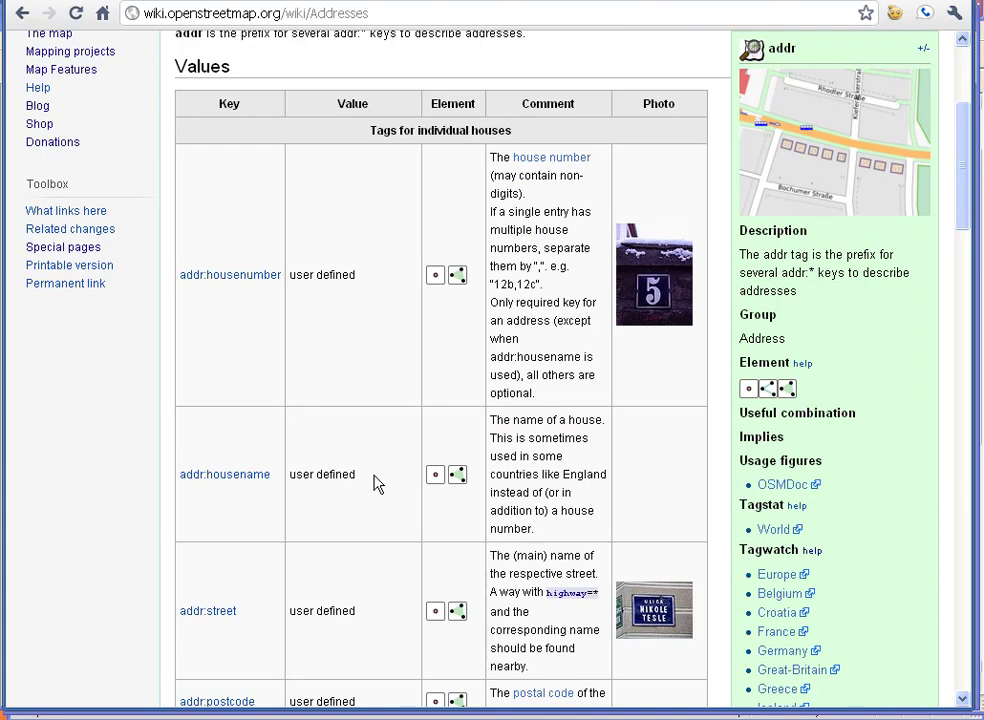
scroll(377, 484, "up", 3)
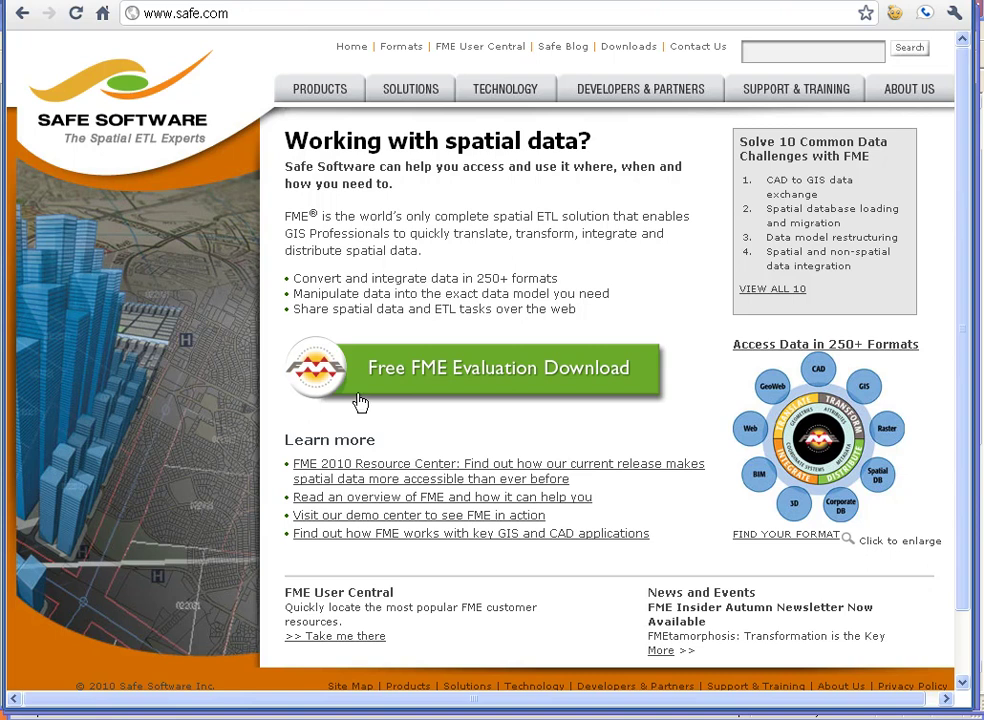
key("alt+Tab")
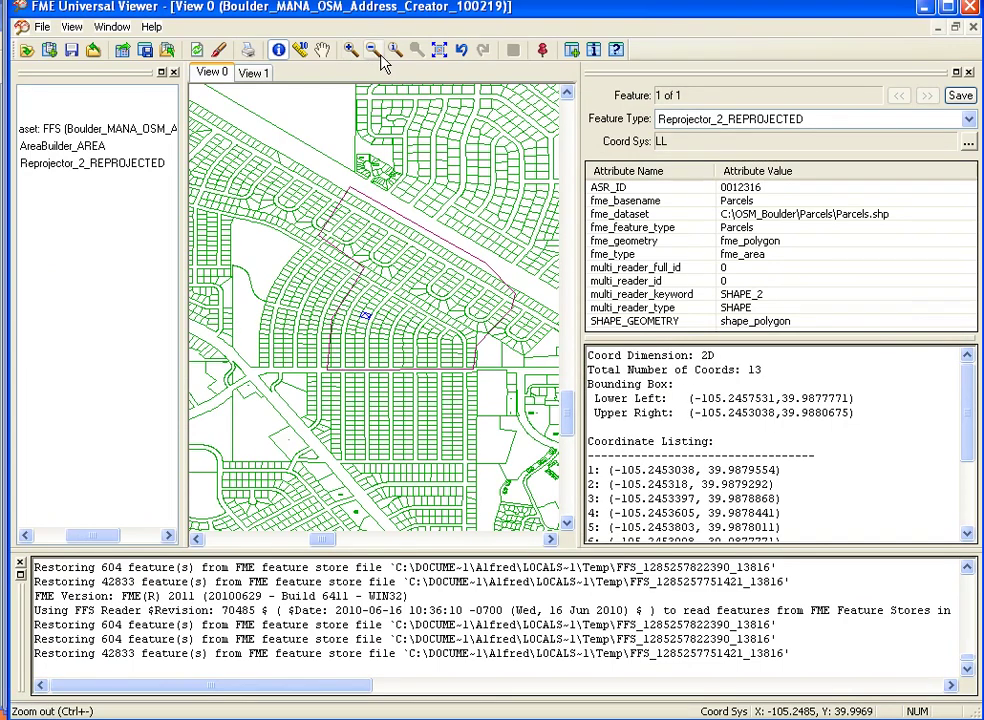
Step: Zoom to the full parcel extent, then zoom in twice on the south Boulder residential parcels
left_click(438, 50)
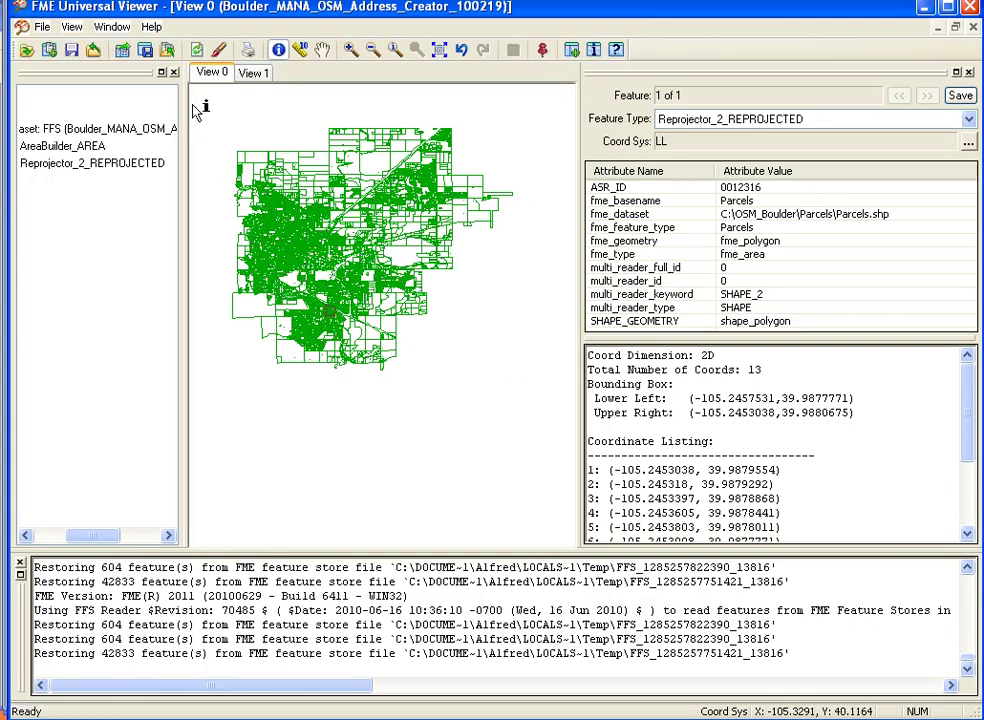
left_click(351, 49)
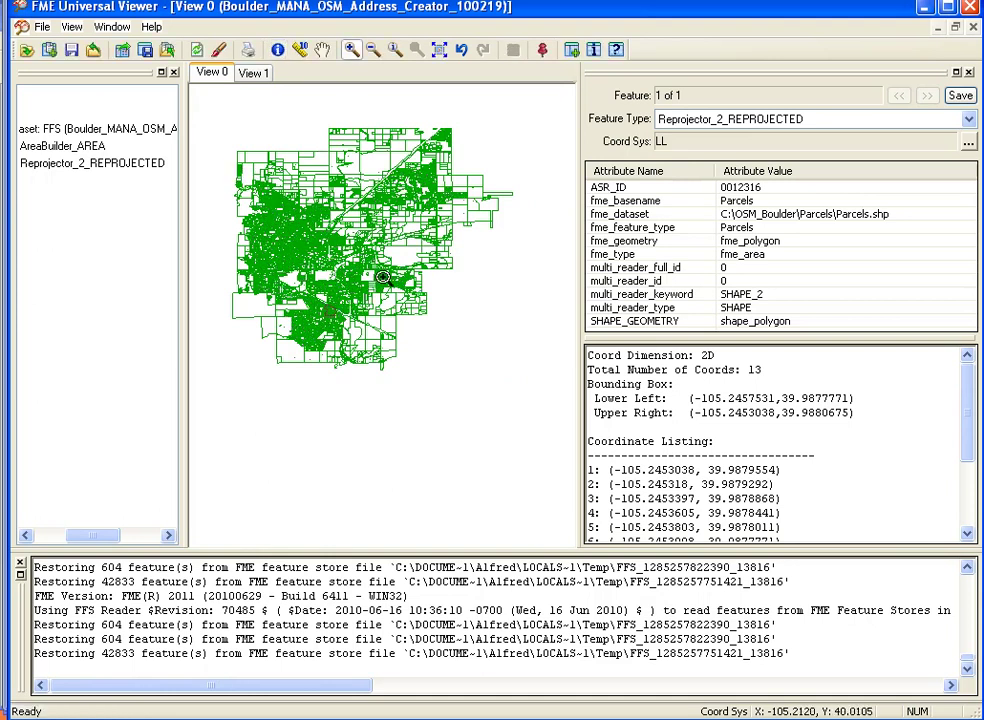
left_click(304, 292)
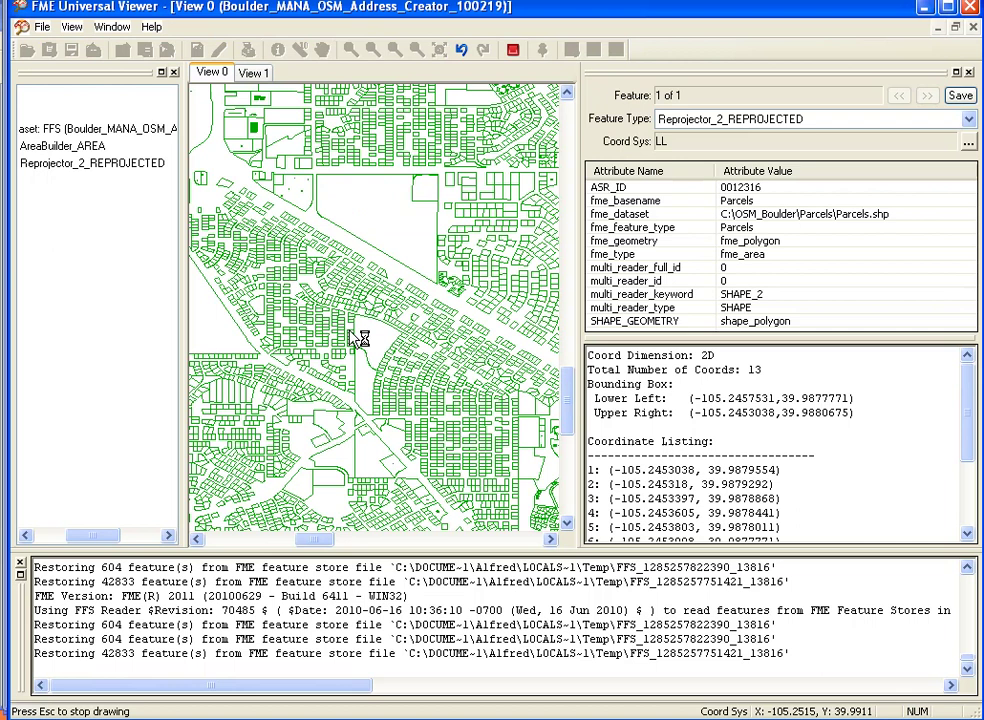
left_click(420, 338)
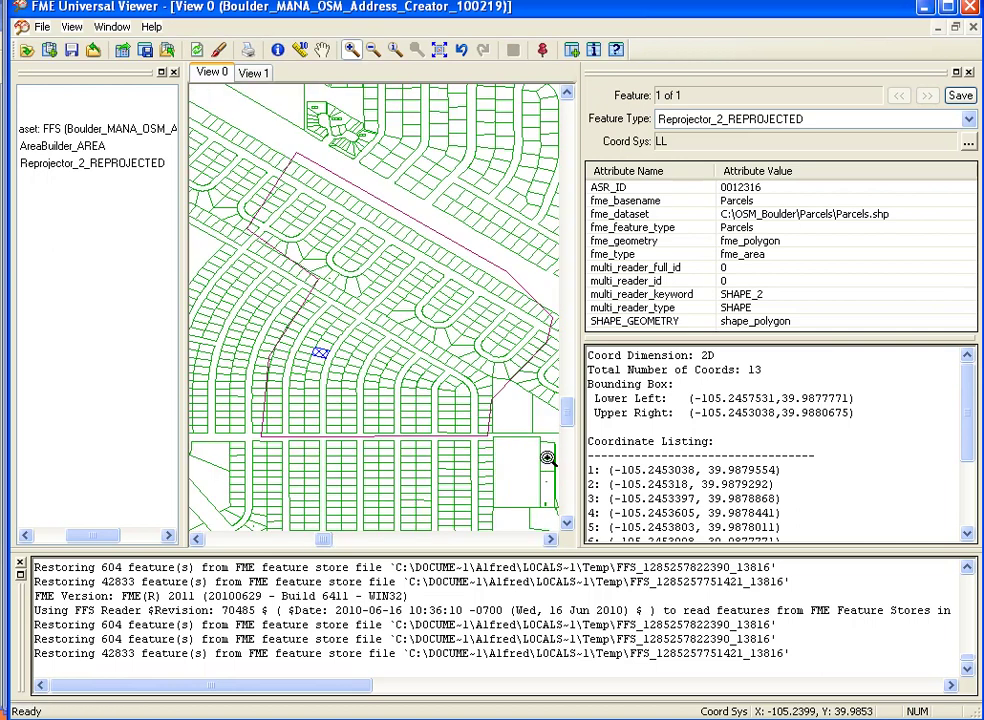
Step: Query one residential parcel with the Info tool and select its ASR_ID value
left_click(278, 49)
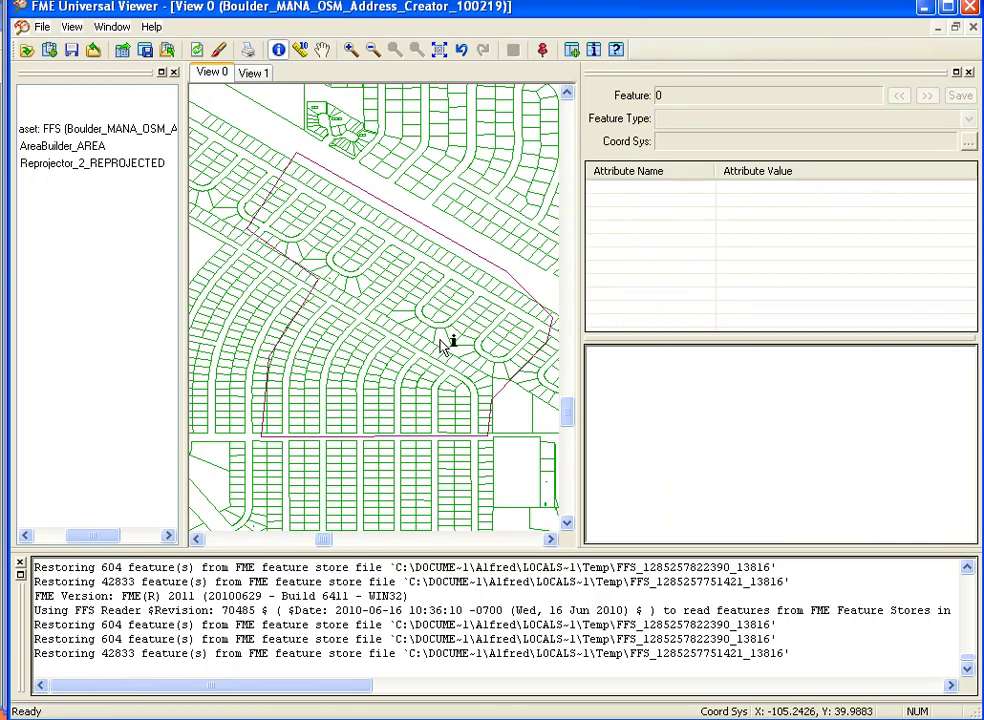
left_click(441, 337)
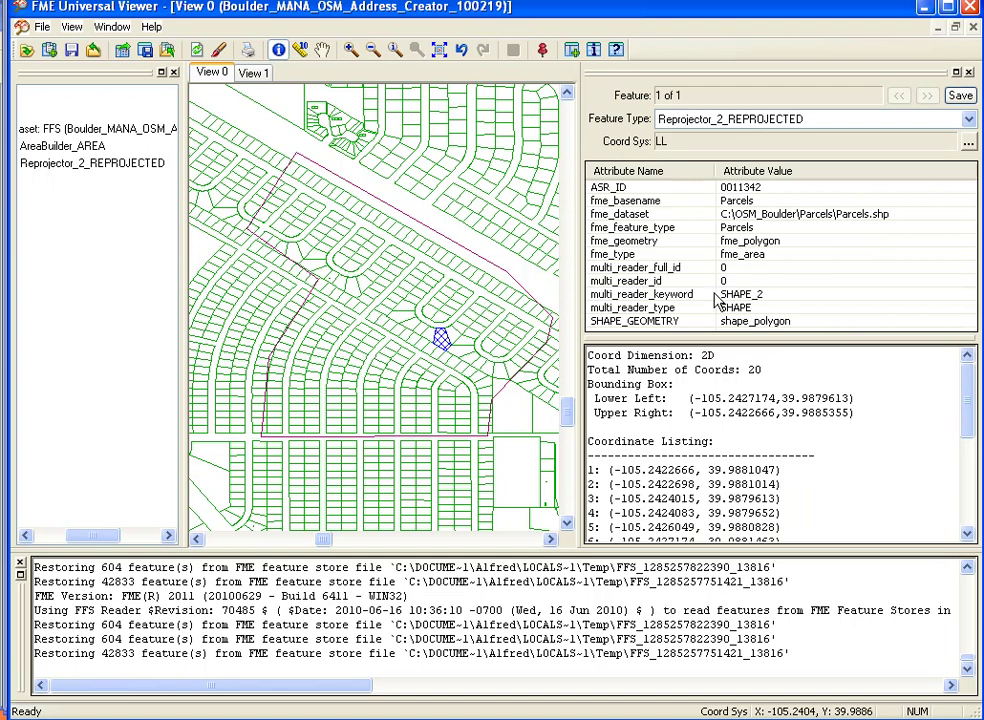
left_click(776, 189)
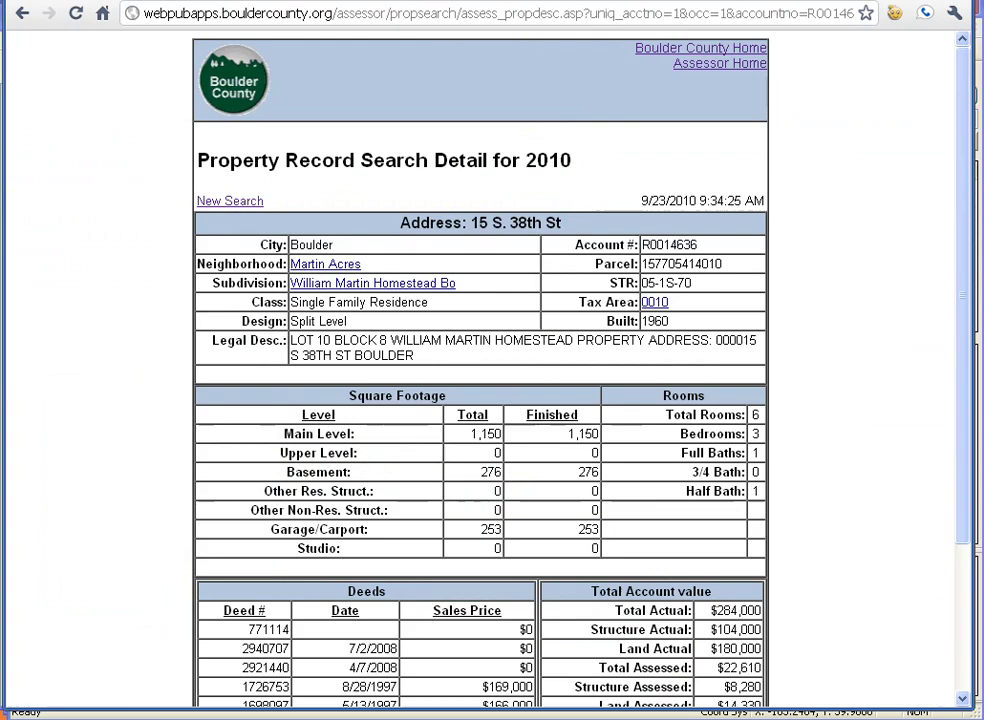
Step: Edit the URL's accountno parameter to load the parcel's 2010 property record detail
left_click(595, 13)
left_click(815, 12)
key("Right")
key("Right")
key("Right")
key("Right")
key("Right")
key("Right")
key("Right")
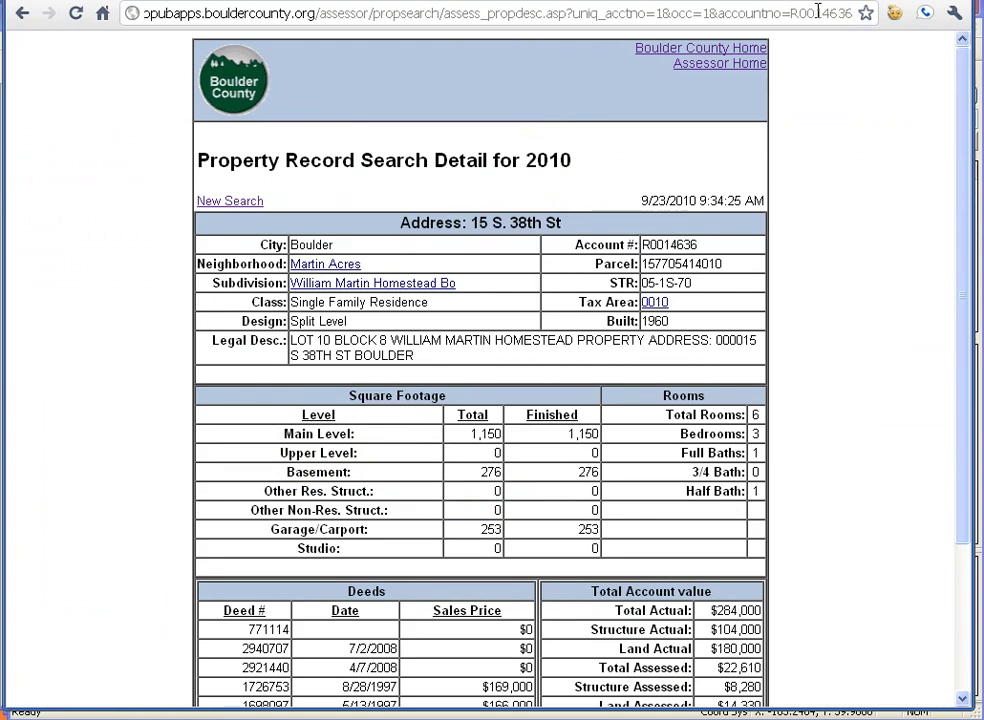
left_click(826, 190)
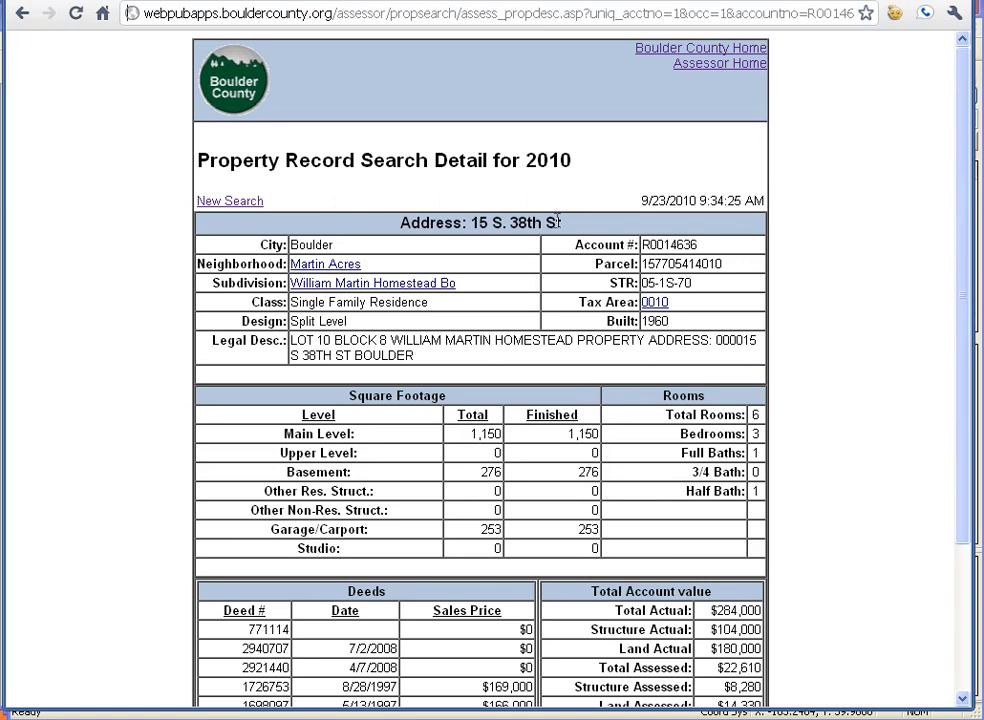
Step: Highlight the street address in the record header, then glance at the GIS data e-mail
left_click_drag(561, 222, 491, 222)
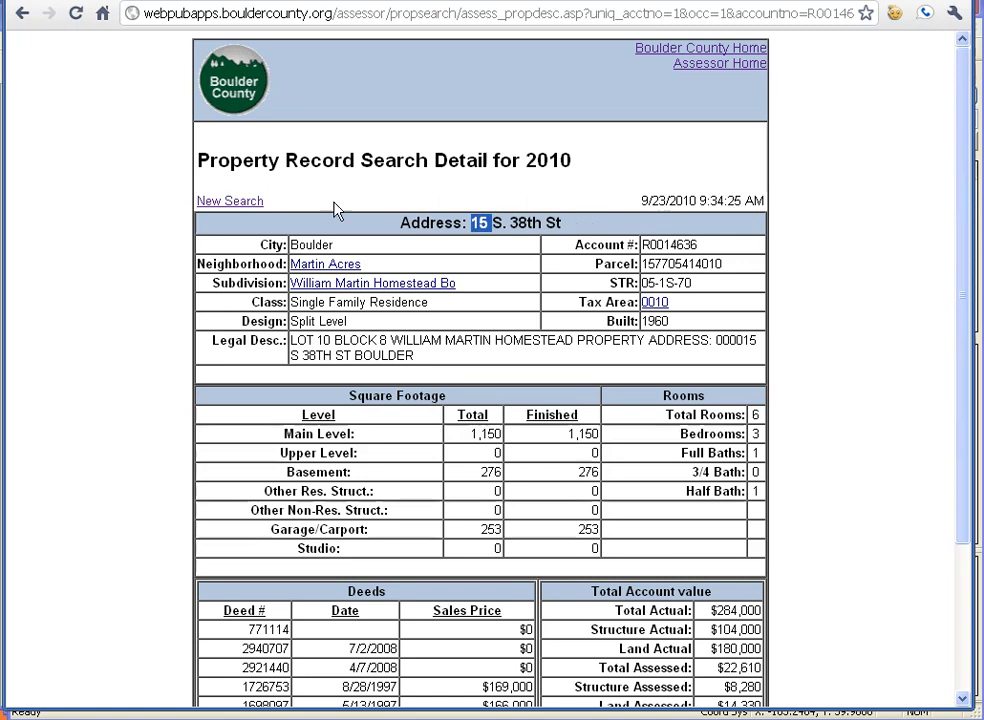
left_click(147, 281)
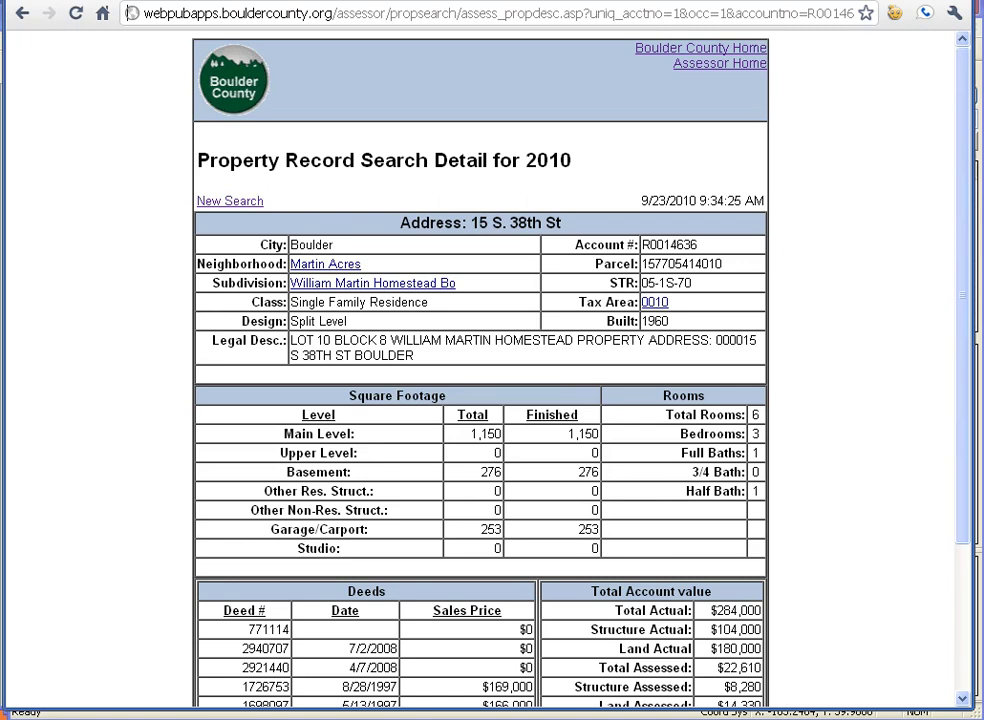
key("alt+Tab")
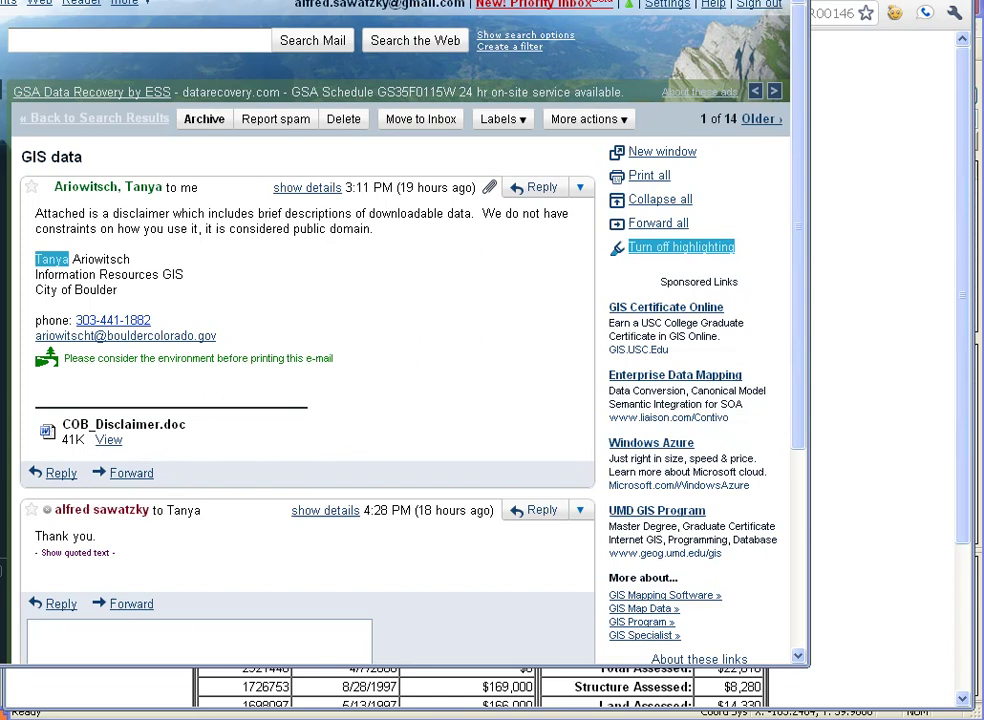
key("alt+Tab")
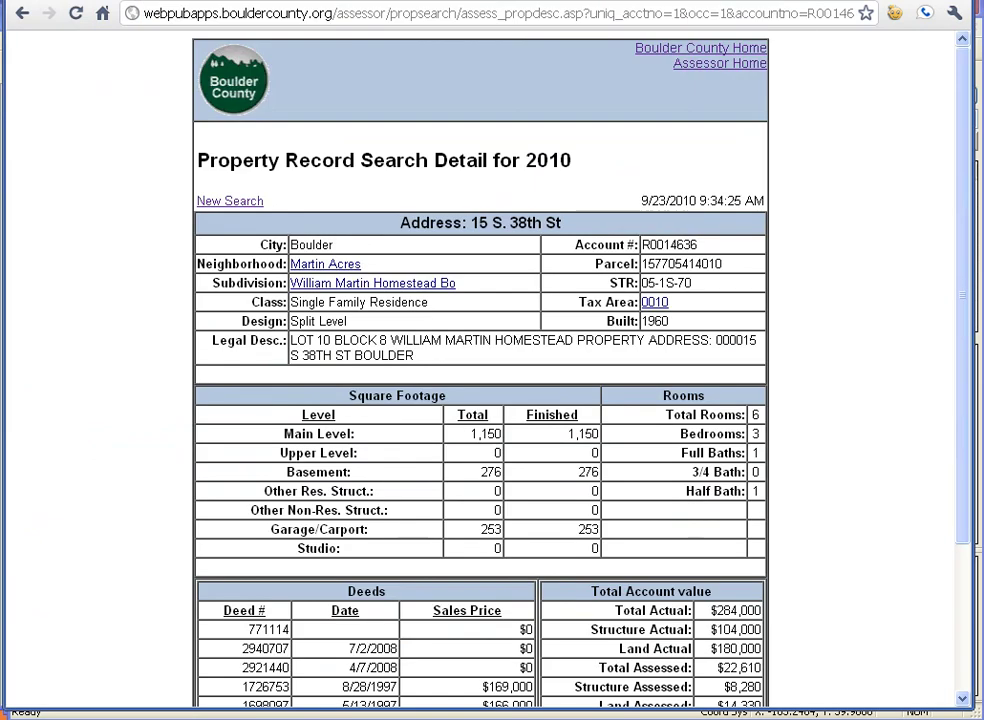
Step: Go back to the property record search page and switch to the Boulder_MANA_OSM_Address_Creator workspace
key("alt+Left")
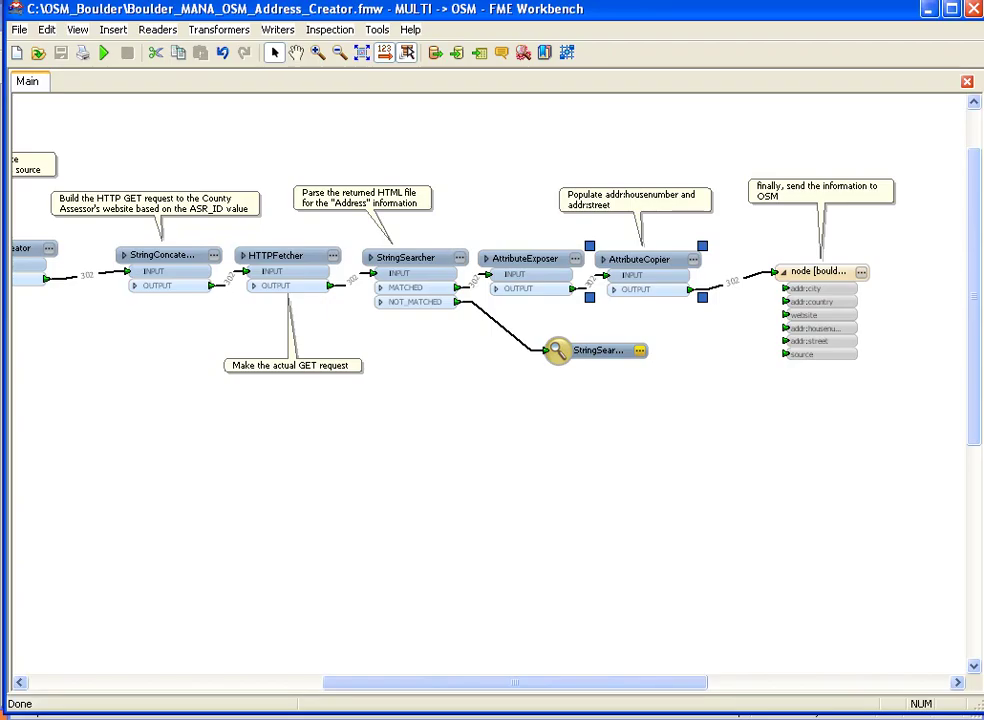
key("alt+Tab")
left_click_drag(224, 515, 760, 518)
Step: Pan to the Parcels reader and select Parcels, Clipper and CenterPointReplacer along the workflow
left_click_drag(206, 487, 770, 535)
left_click_drag(93, 428, 288, 458)
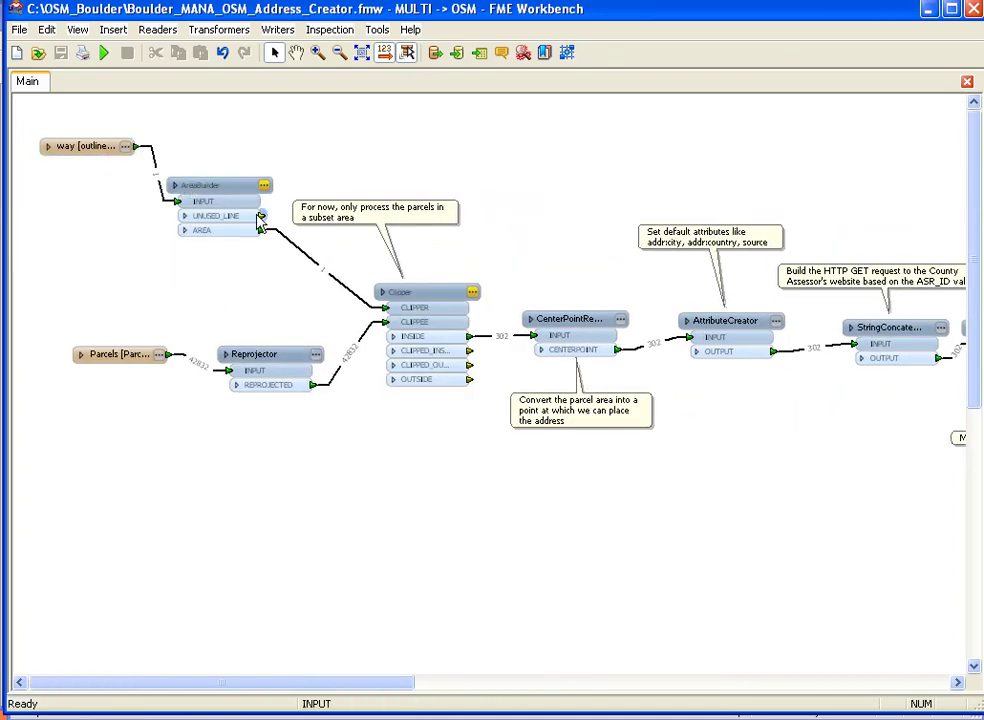
left_click(135, 358)
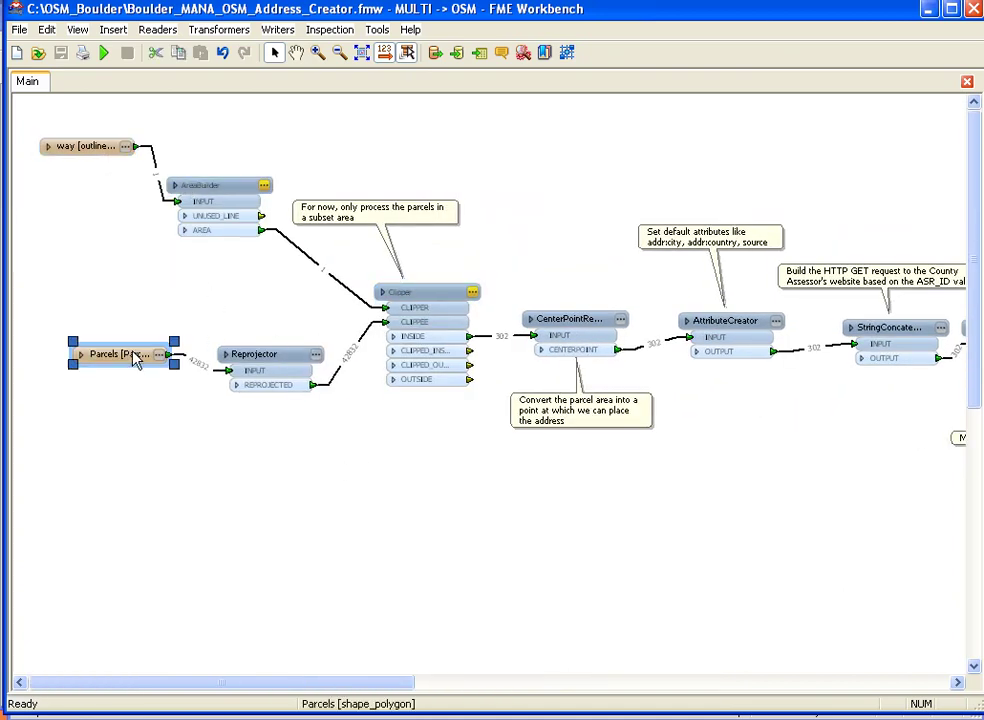
left_click(400, 292)
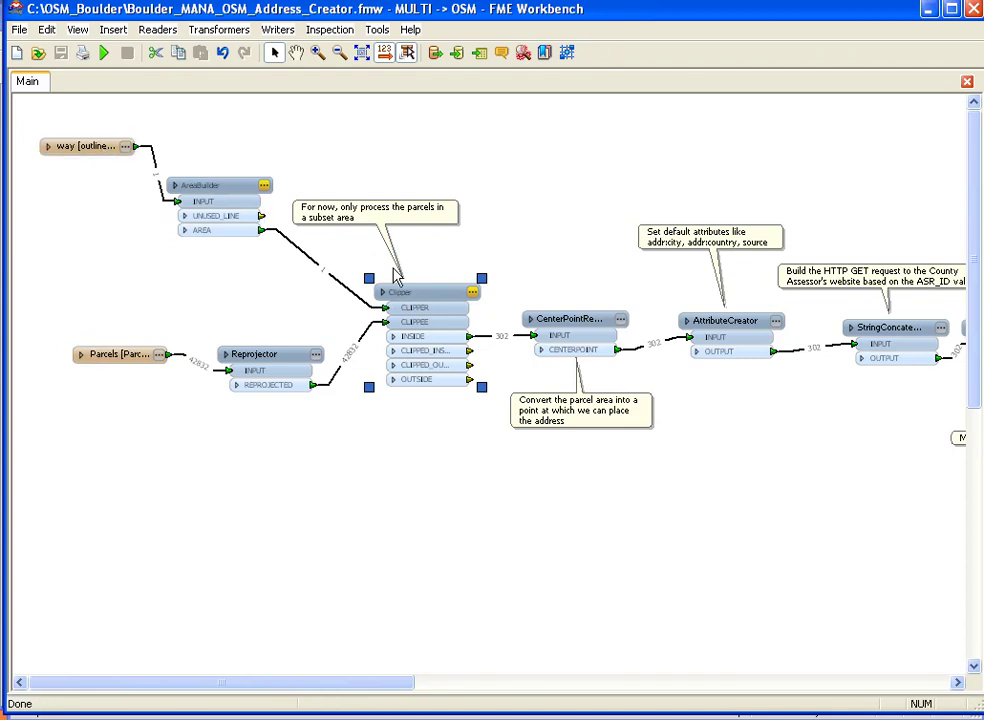
left_click_drag(654, 566, 406, 474)
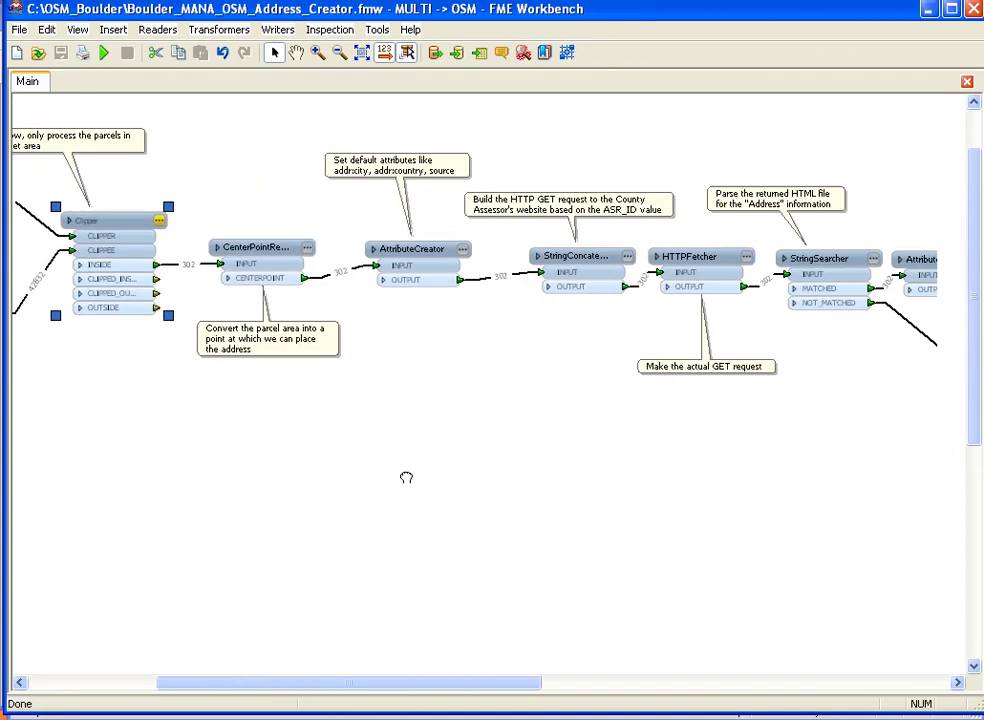
left_click(293, 258)
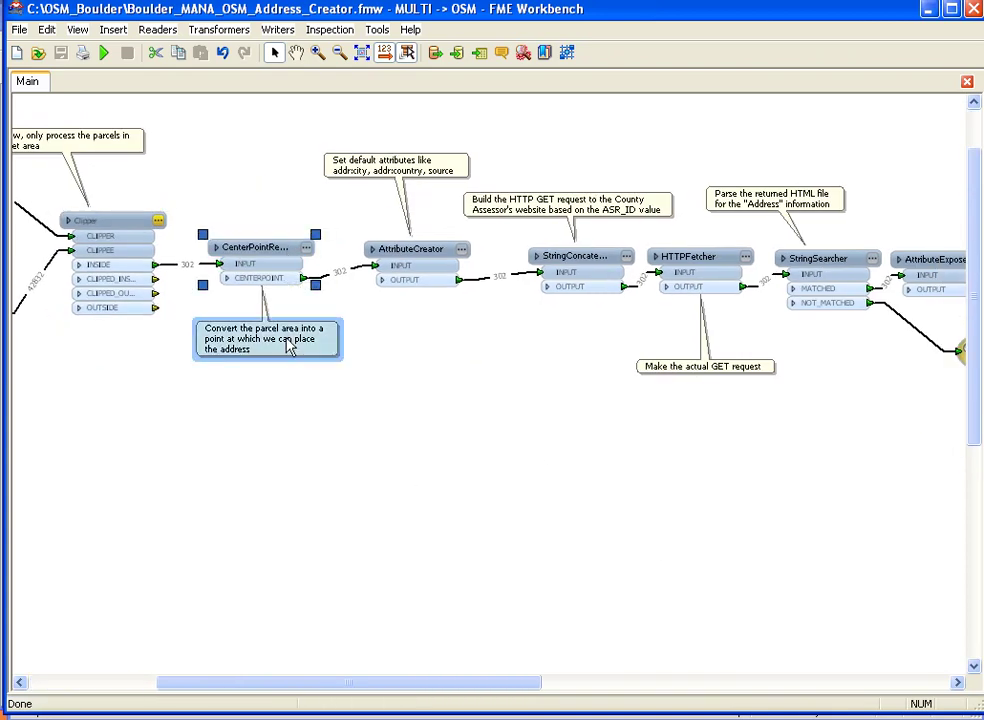
left_click_drag(485, 352, 405, 392)
Step: Review the AttributeCreator parameters and close them without changes
double_click(372, 302)
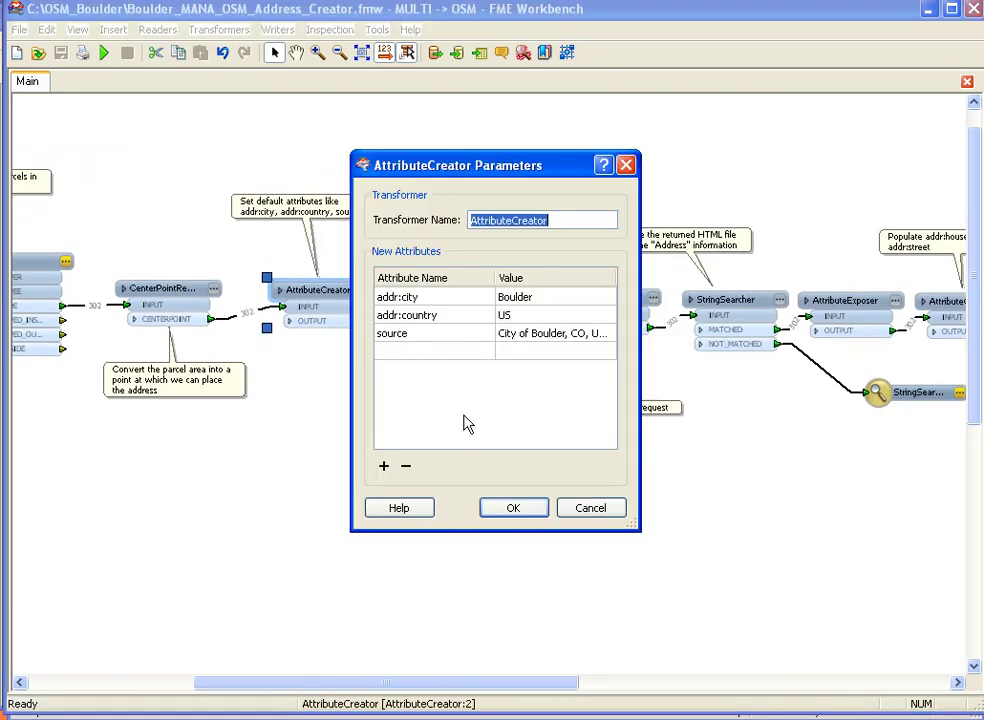
left_click(591, 514)
left_click_drag(575, 505, 353, 477)
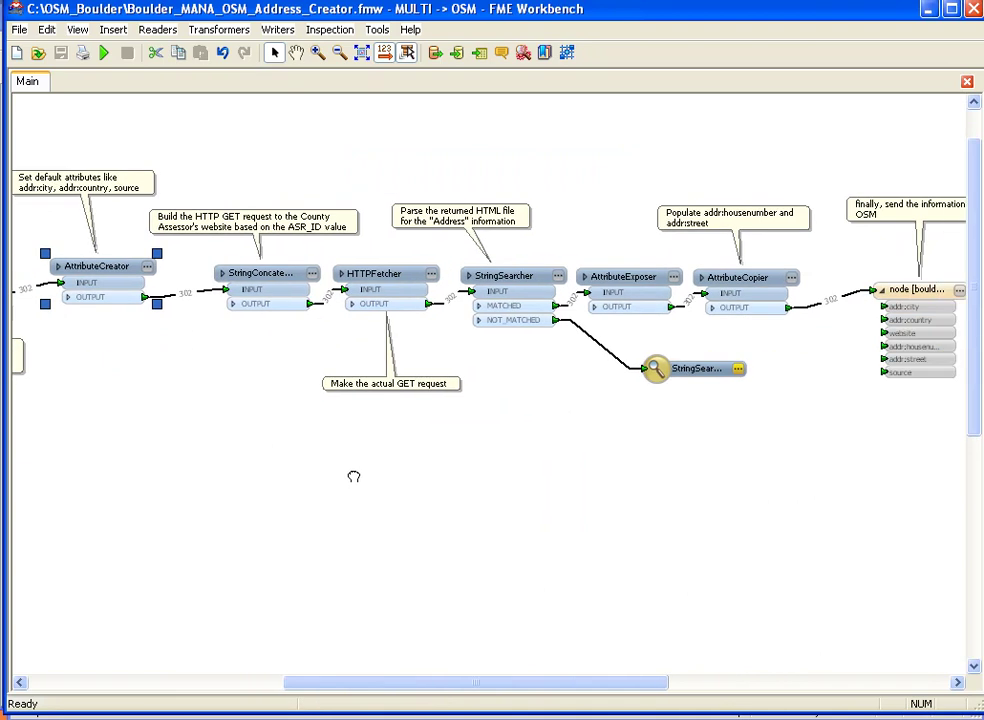
Step: Inspect the StringConcatenator's base URL and ASR_ID request parts, then cancel
double_click(313, 276)
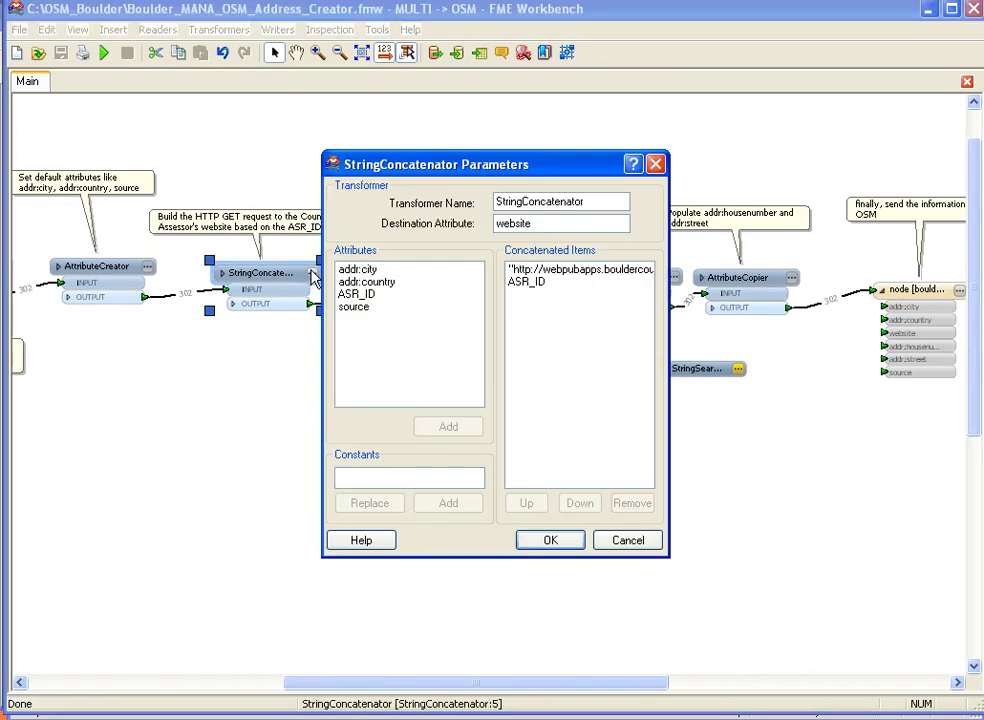
left_click(560, 272)
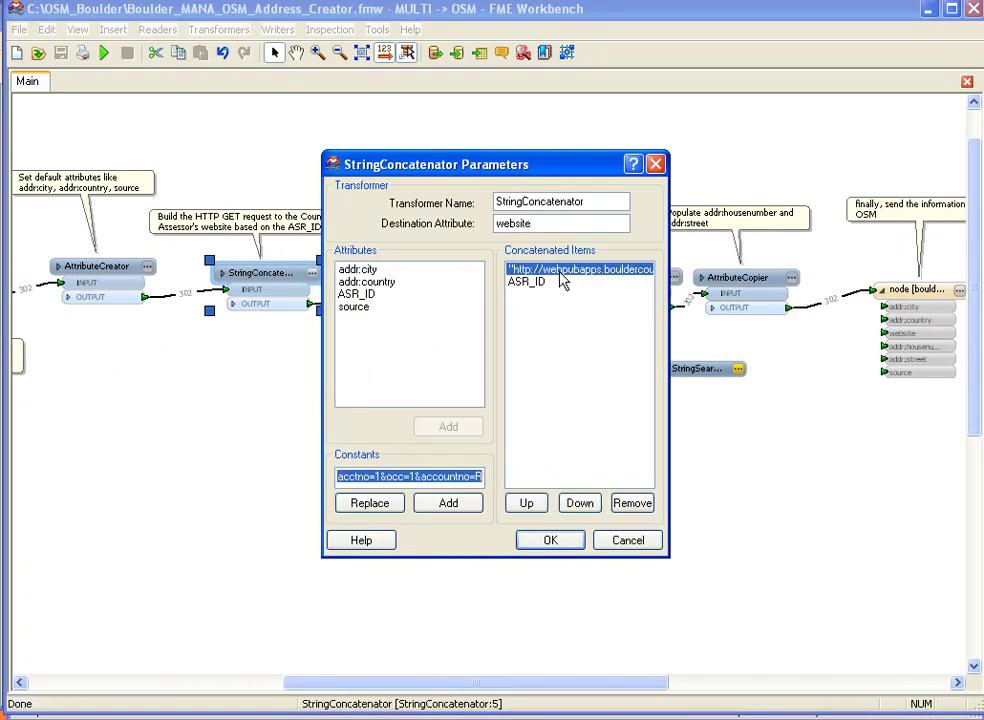
left_click(550, 283)
left_click(626, 541)
Step: Check the AttributeCopier settings without changes and pan back across the canvas
left_click_drag(712, 528, 496, 507)
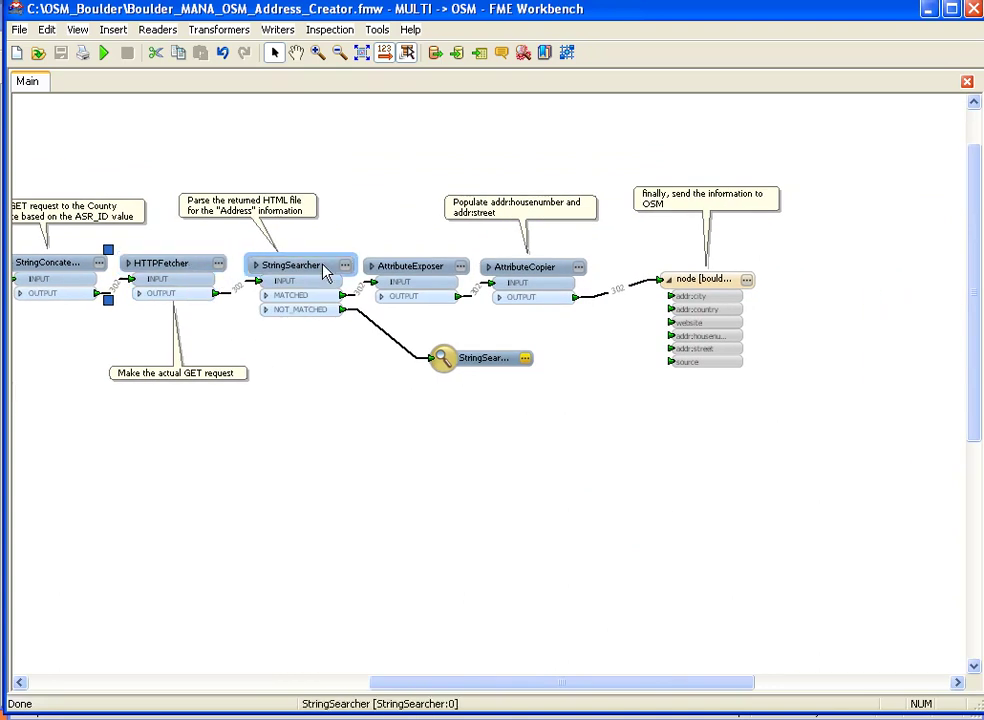
mouse_move(342, 270)
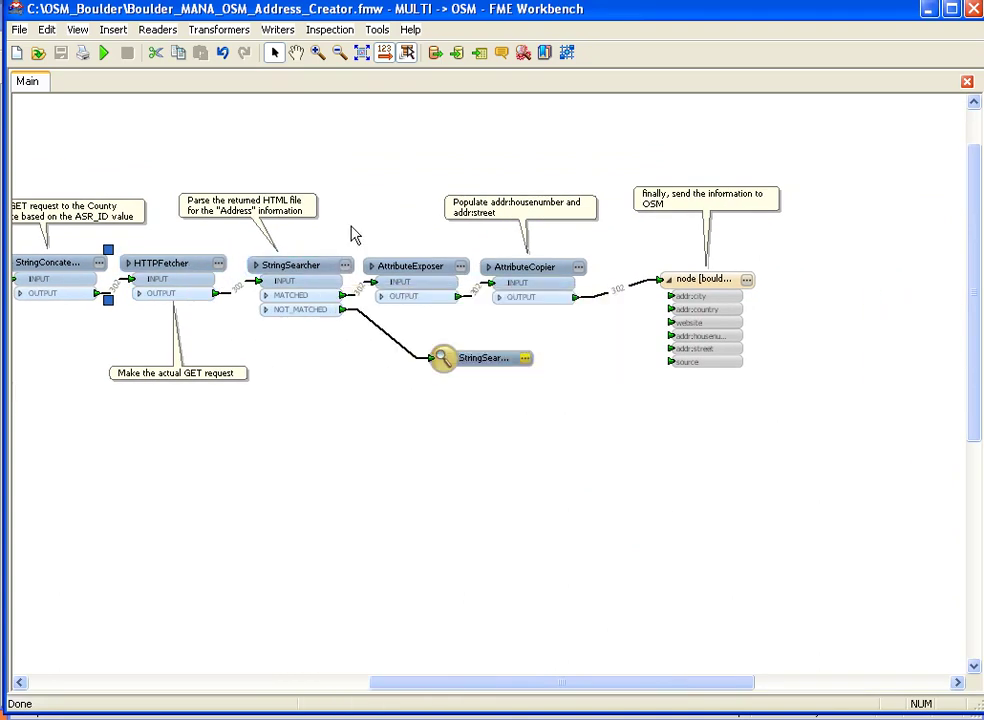
left_click(578, 267)
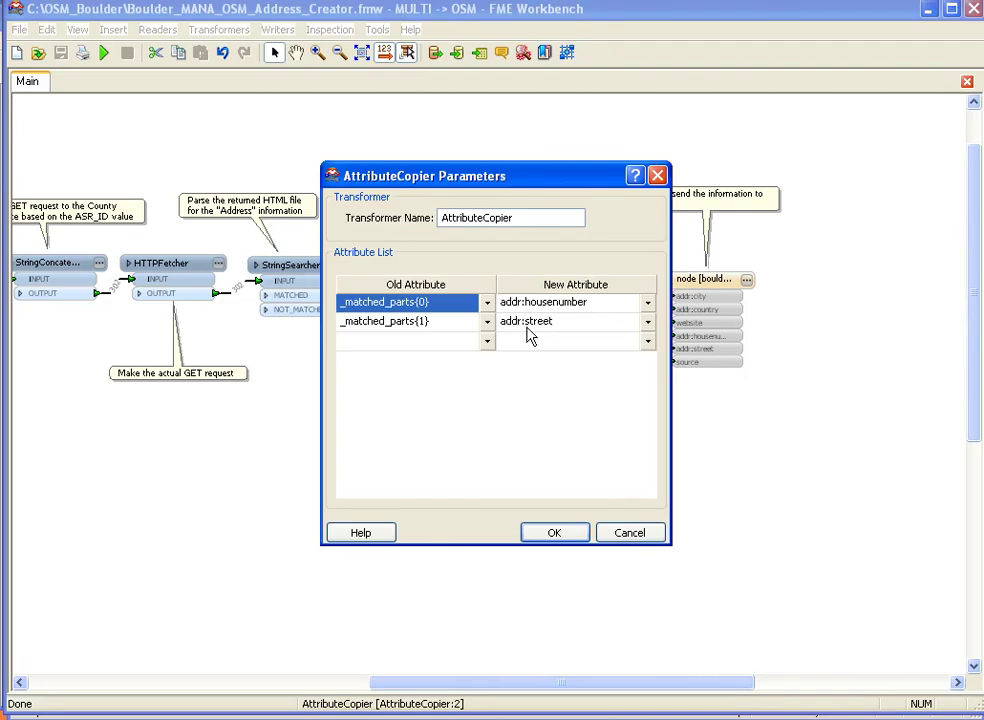
left_click(630, 535)
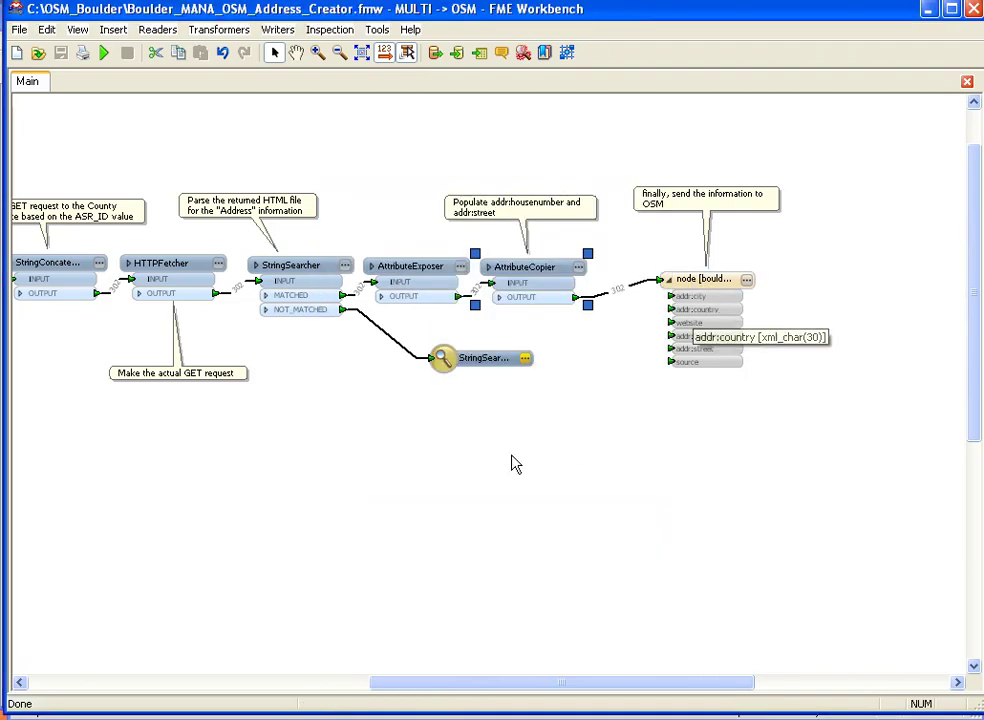
left_click_drag(248, 468, 455, 515)
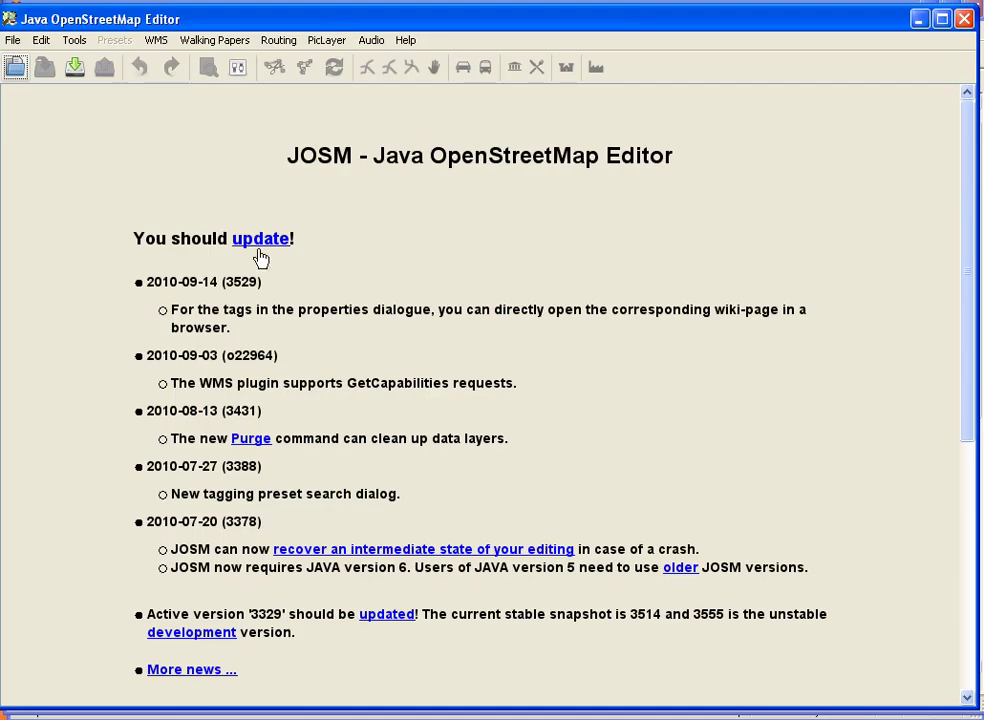
Step: Open boulder_mana_addresses.osm from the OSM_Boulder folder as a data layer
left_click(18, 70)
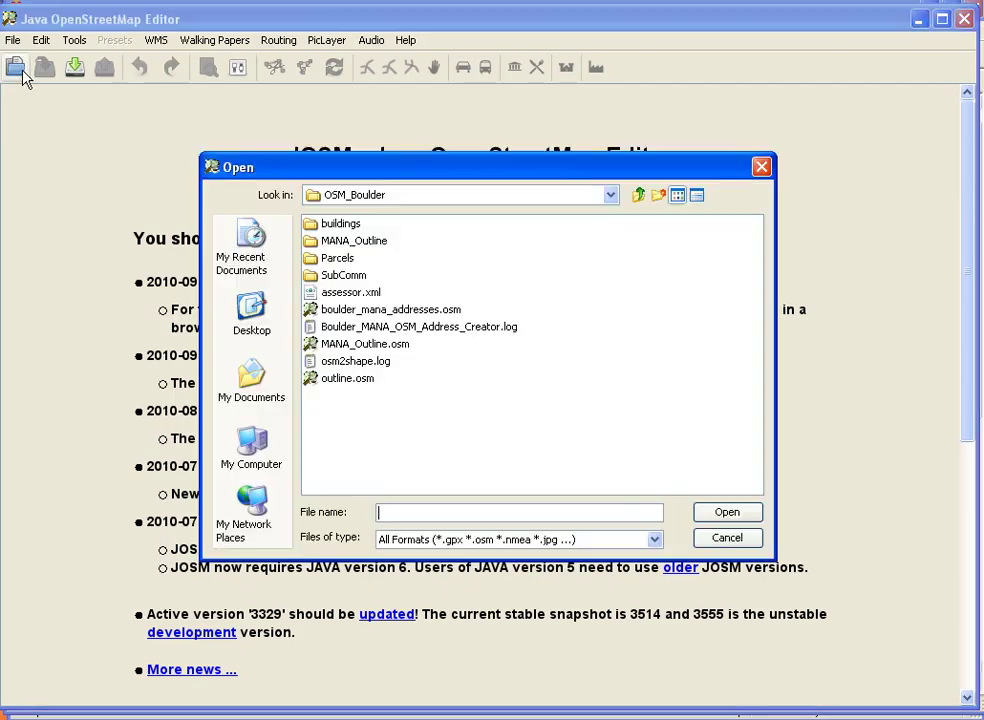
double_click(443, 318)
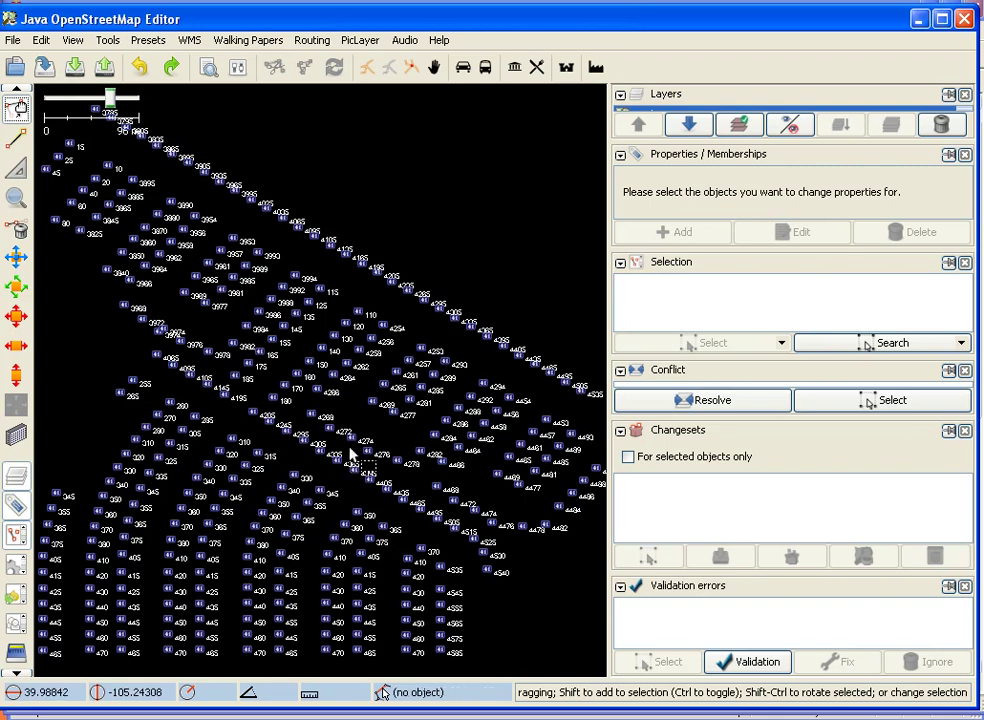
Step: Select the 110 address node and enlarge its tag list to show all six tags
left_click(360, 313)
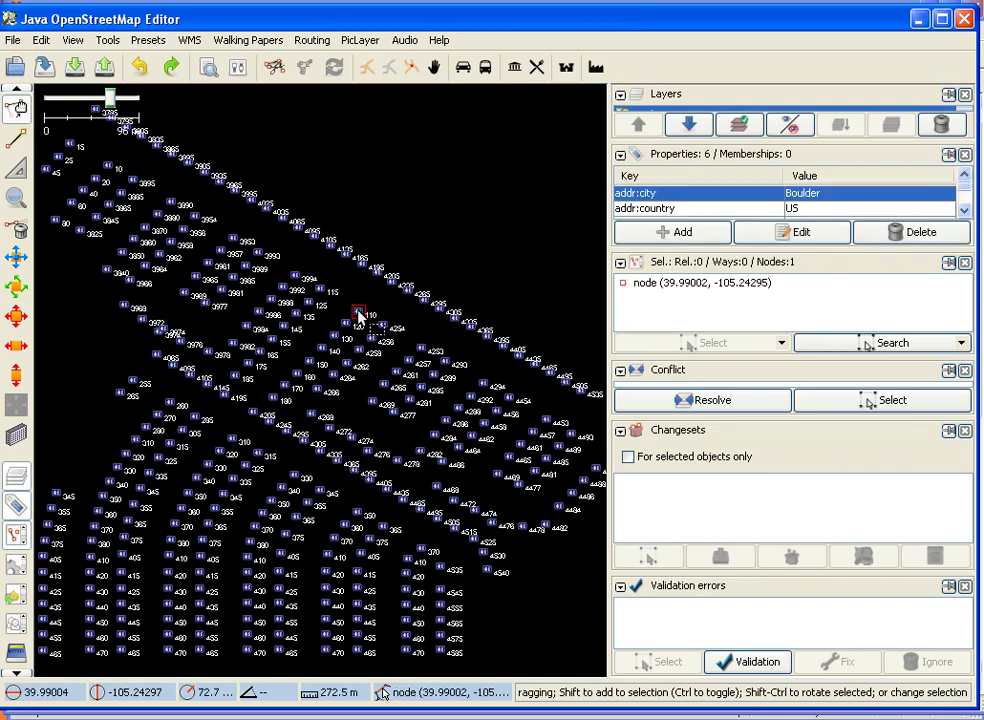
left_click(643, 229)
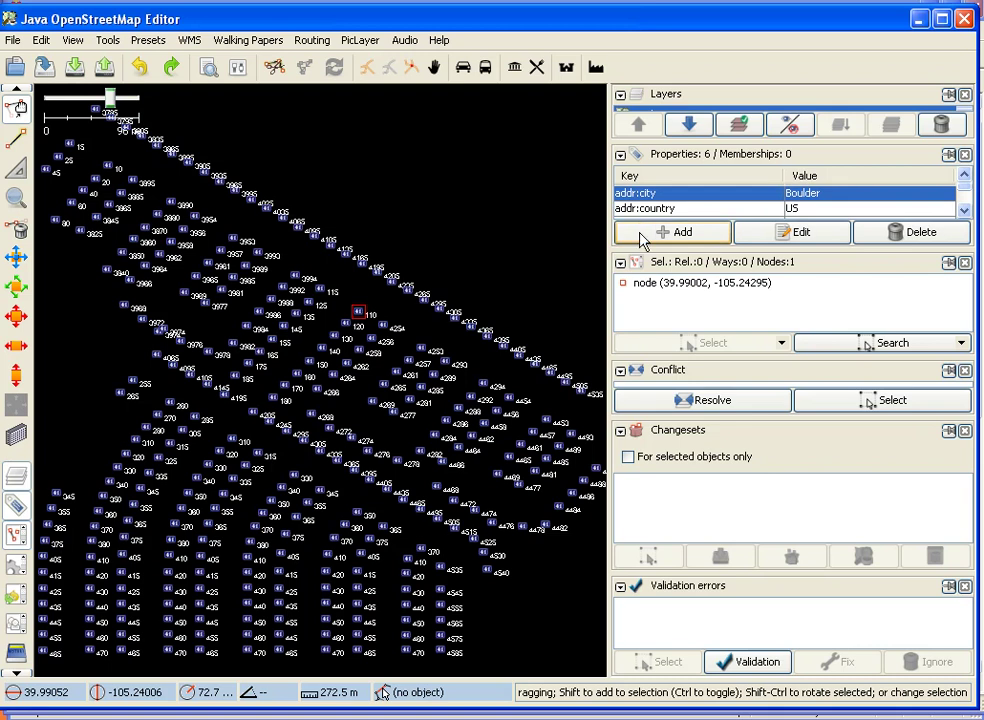
left_click_drag(639, 250, 640, 324)
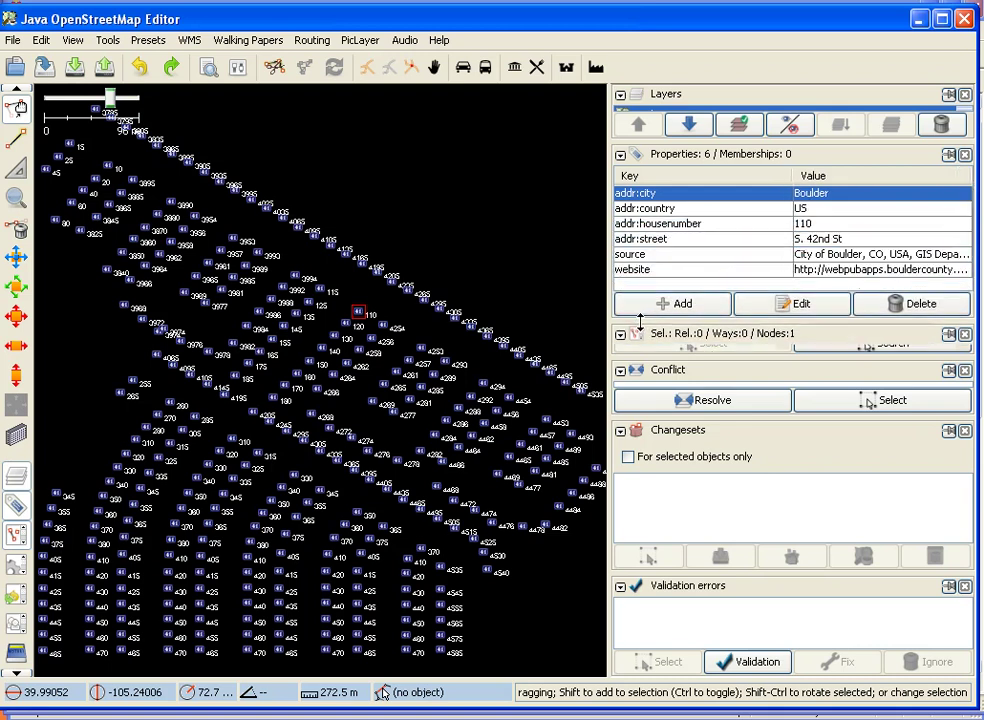
left_click(835, 270)
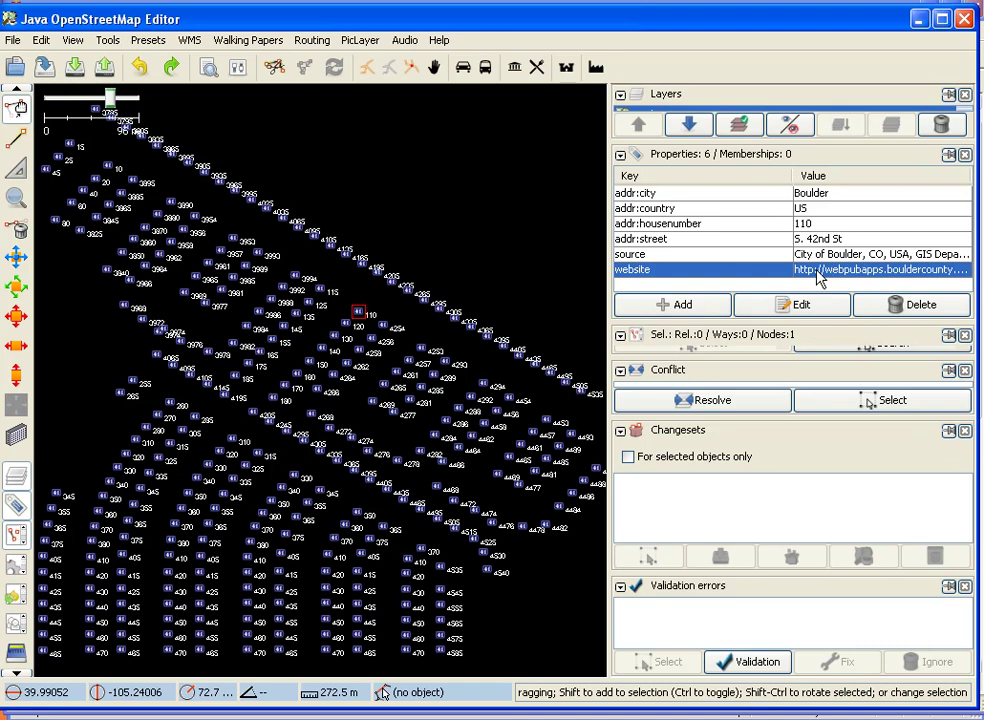
left_click(359, 350)
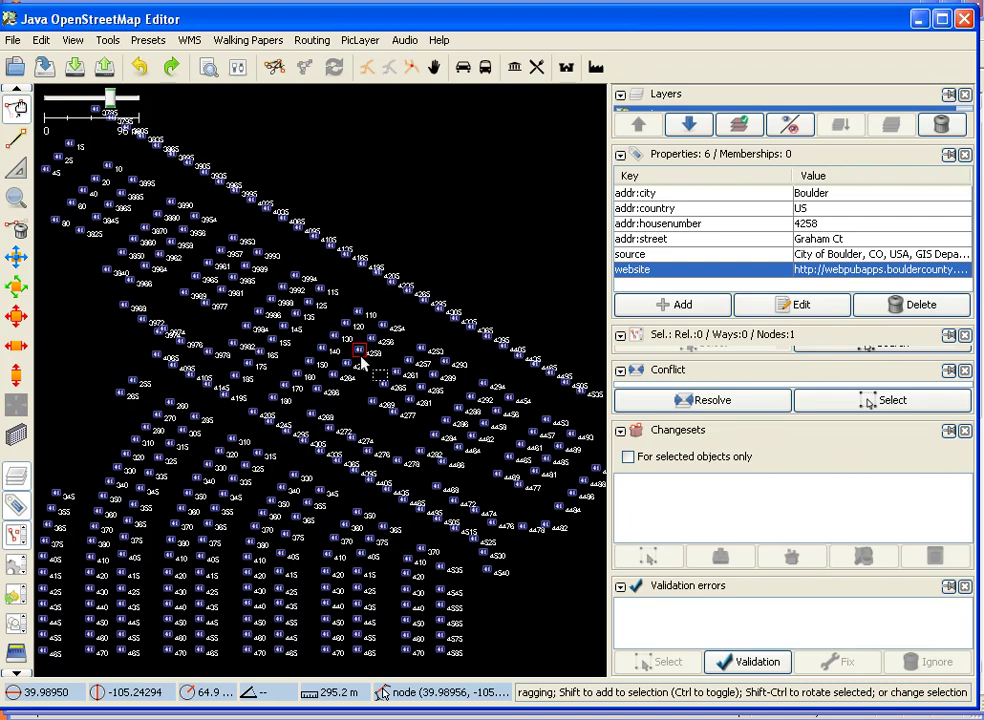
left_click(383, 386)
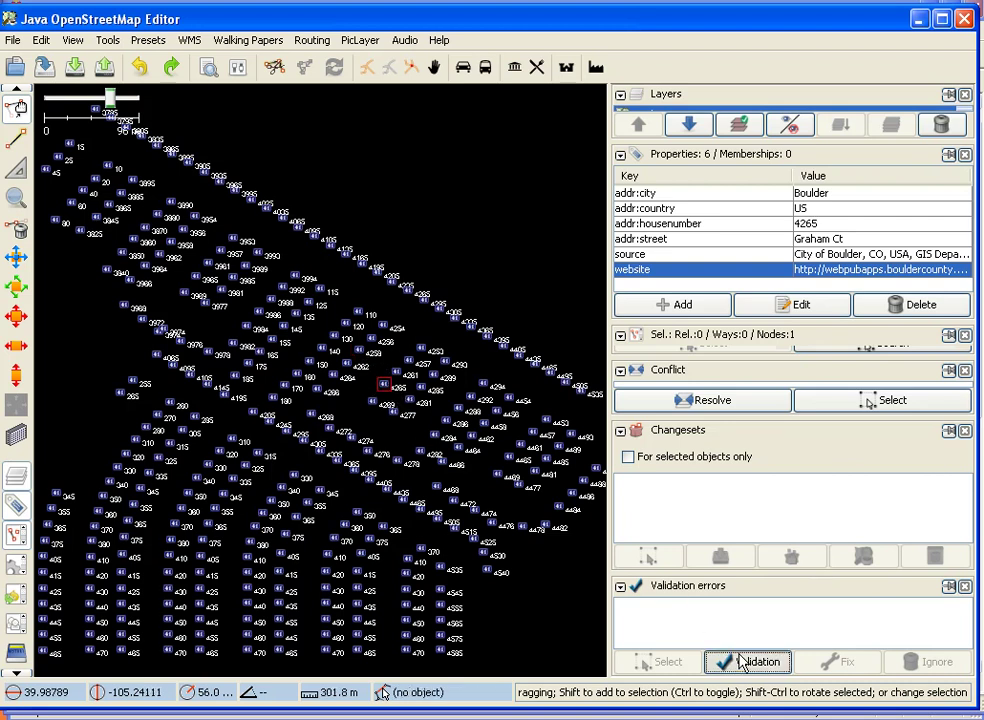
key("a")
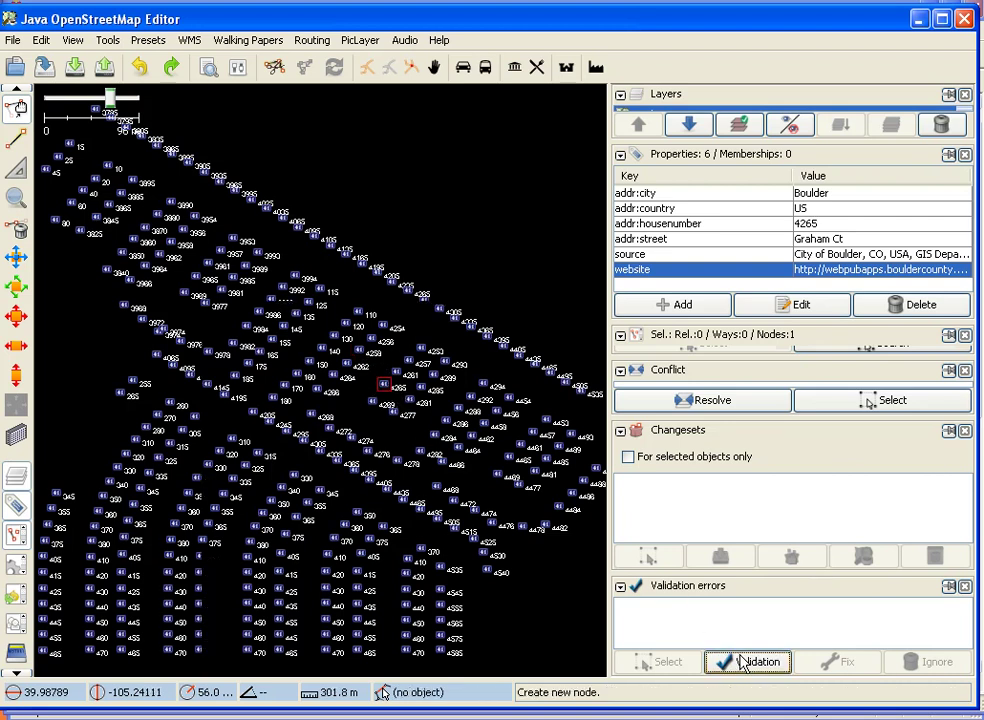
left_click(104, 66)
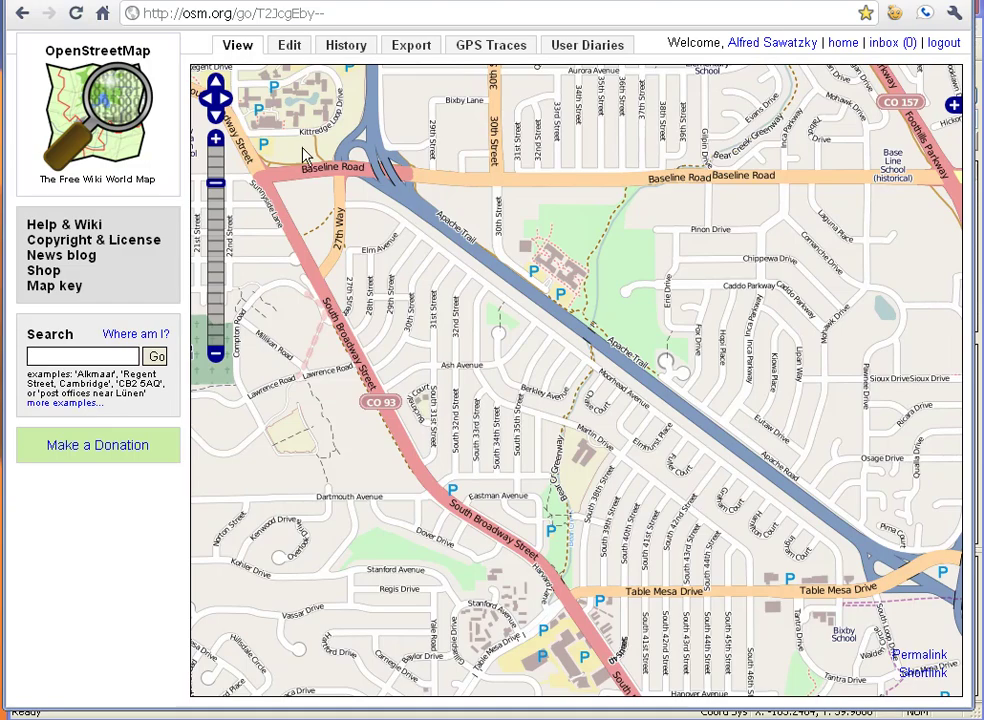
Step: Zoom in and centre the map on Martin Drive and South 38th–40th Streets
scroll(774, 530, "up", 2)
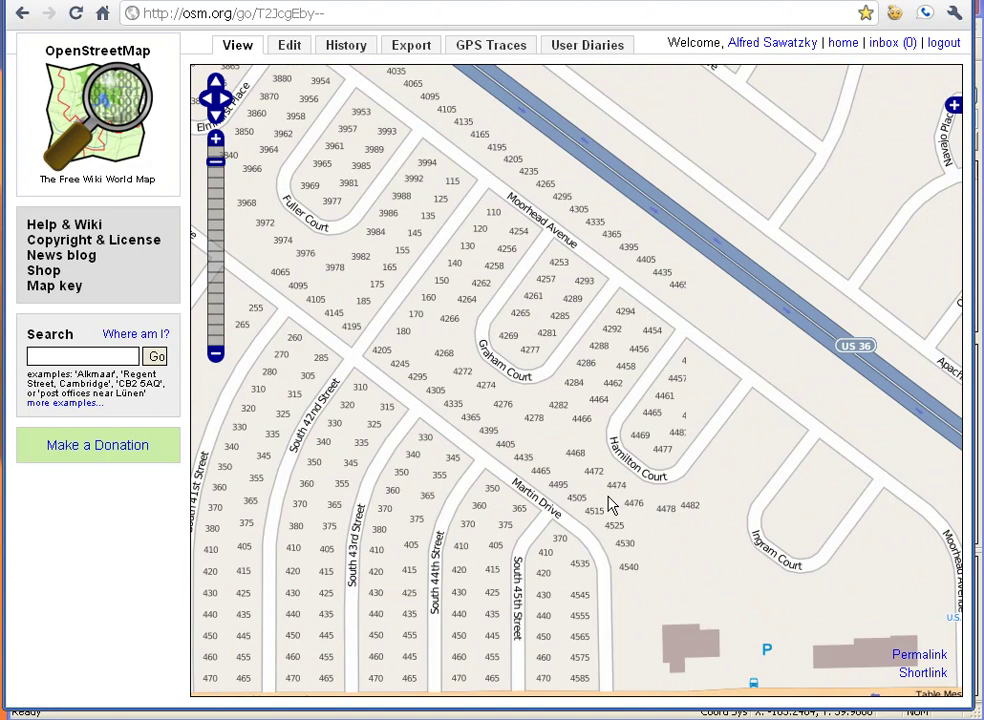
left_click_drag(444, 433, 687, 472)
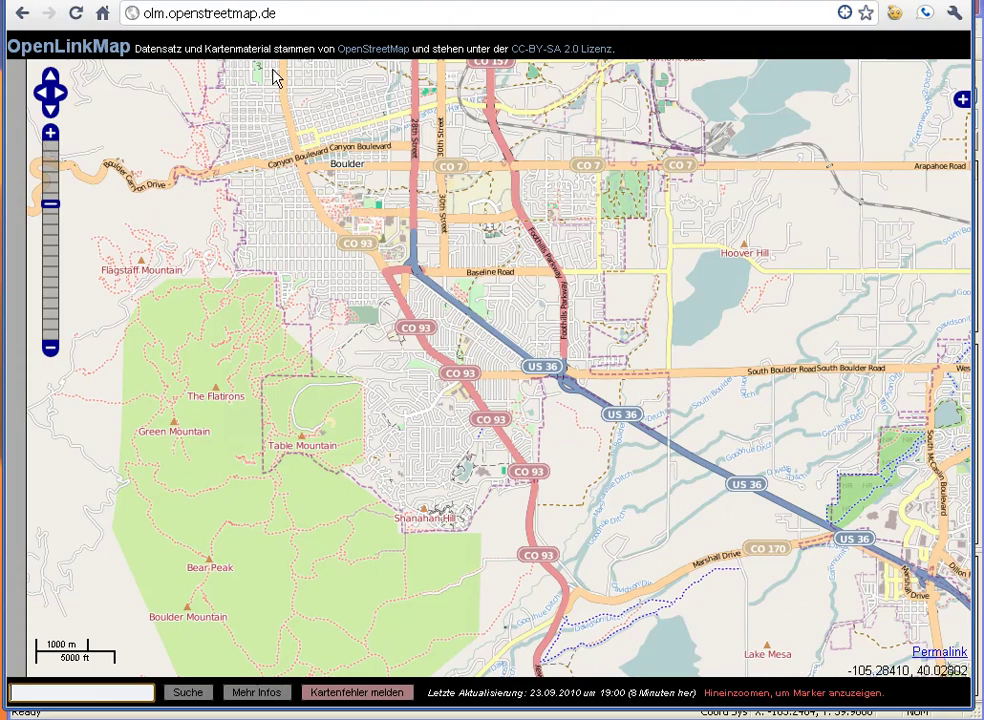
Step: Bring OpenLinkMap to Martin Acres near Table Mesa Drive and show the layer options
left_click_drag(736, 408, 621, 362)
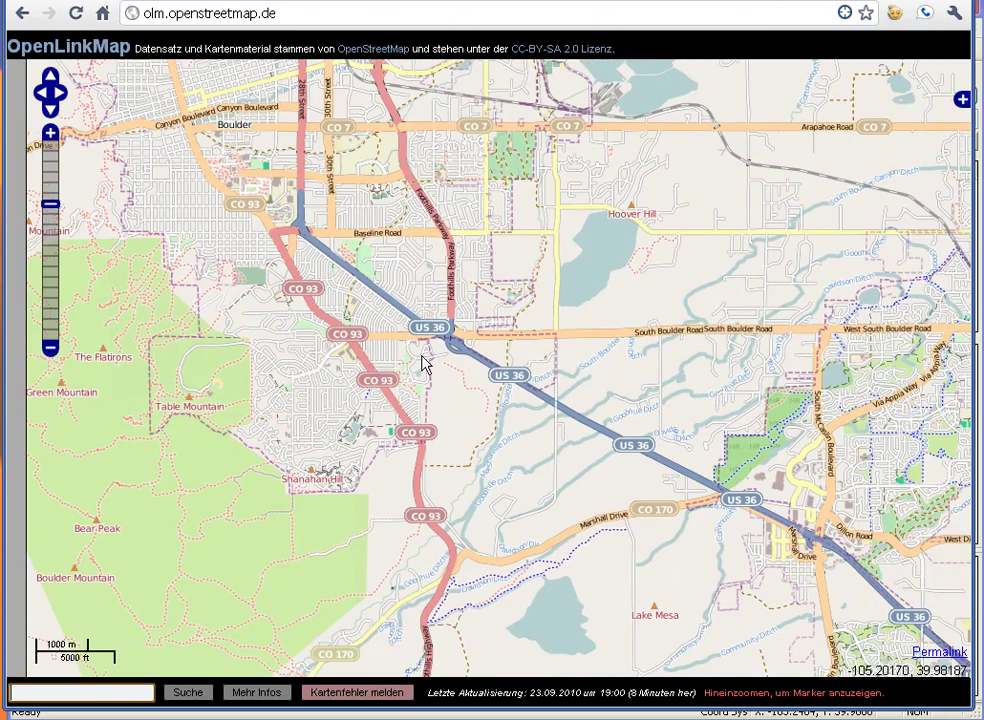
scroll(413, 345, "up", 1)
scroll(380, 318, "up", 1)
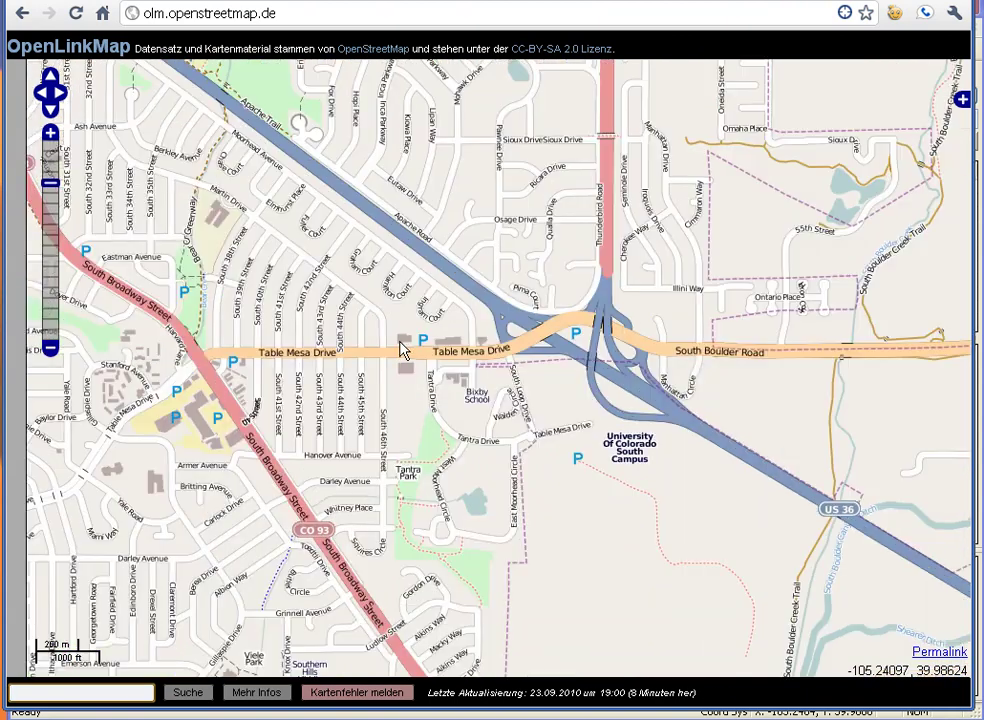
left_click_drag(402, 345, 602, 469)
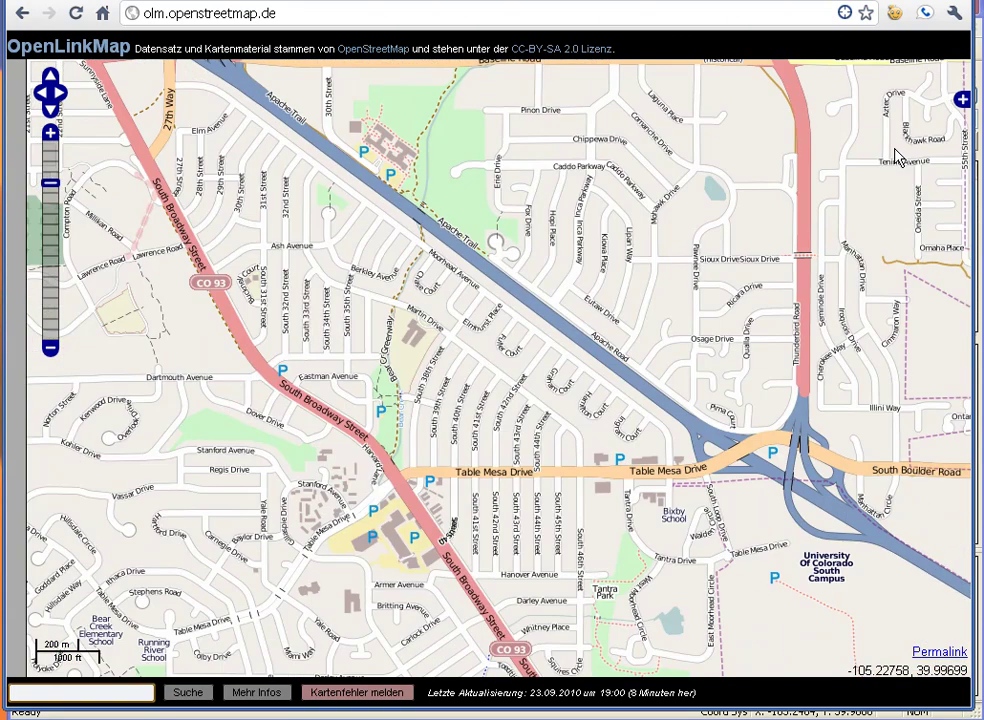
left_click(961, 100)
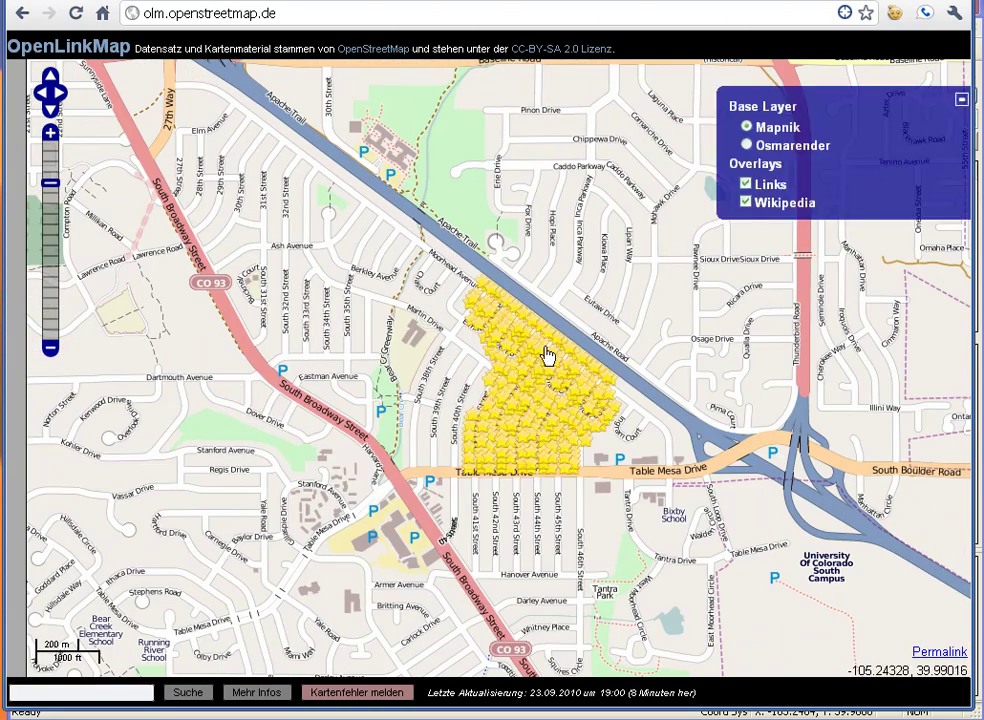
left_click(547, 356)
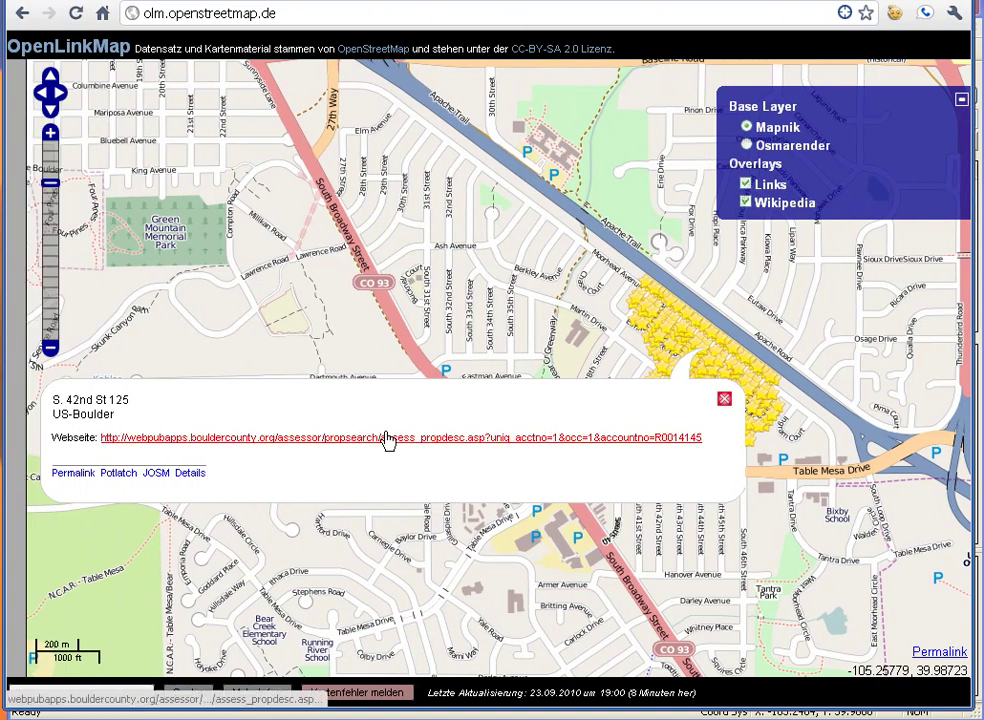
left_click(389, 438)
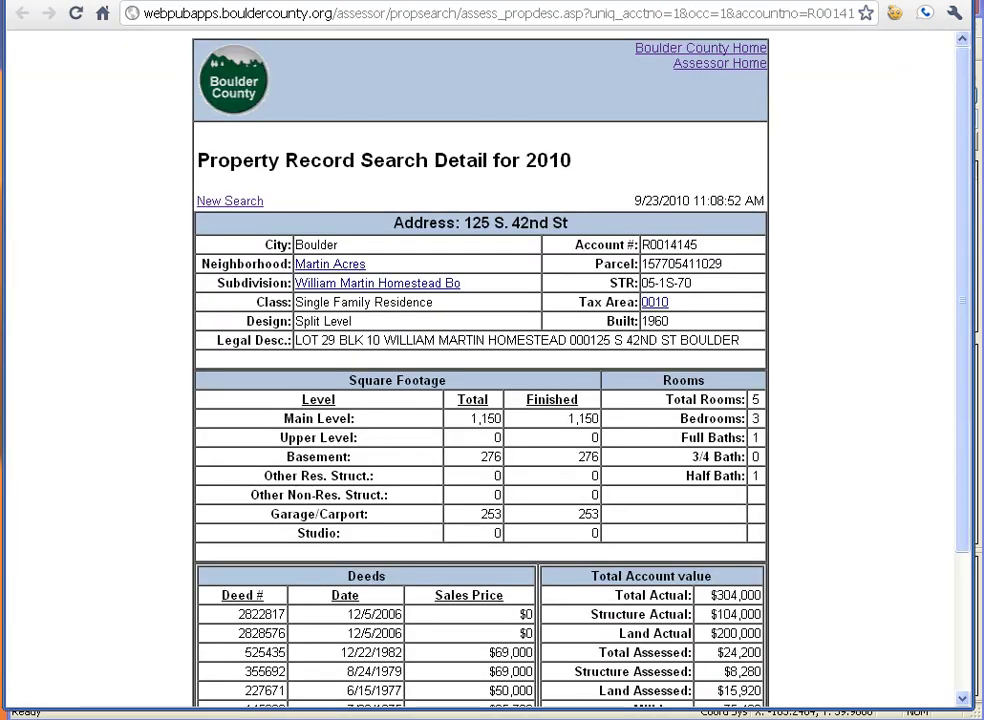
key("ctrl+w")
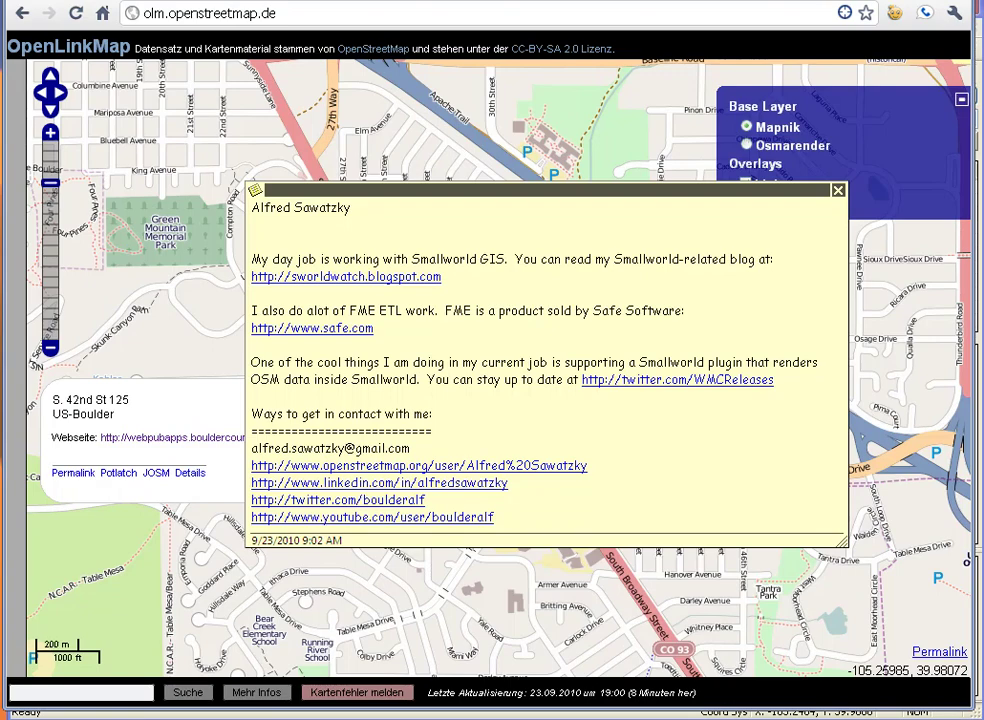